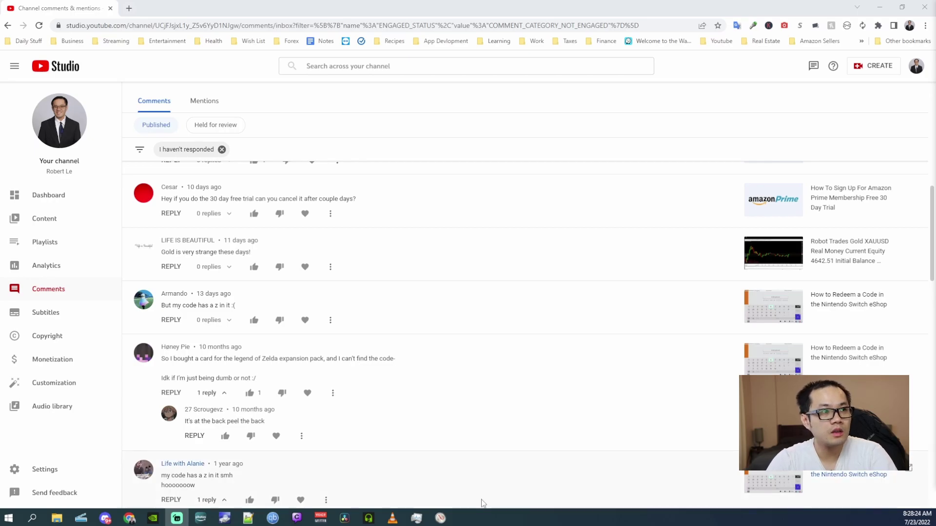
- Search 'nintendo code z' in a new browser tab
left_click(251, 393)
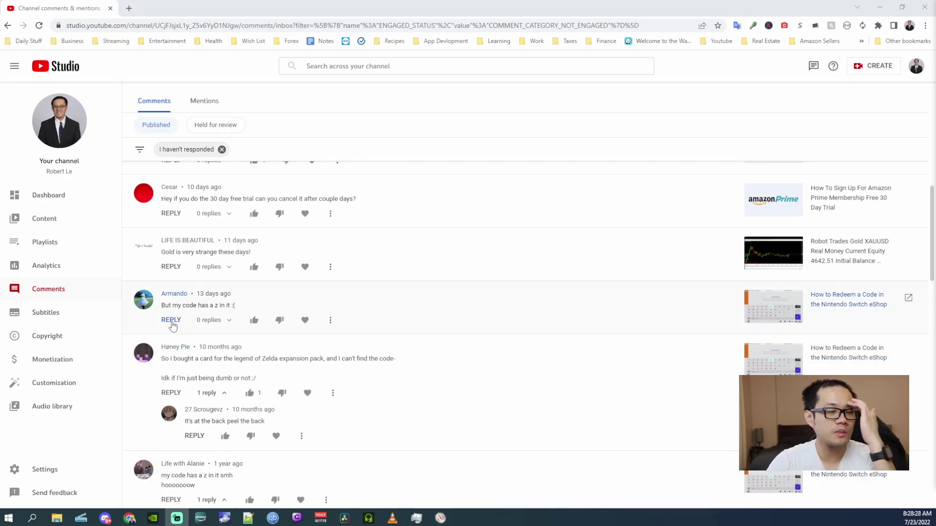
scroll(352, 326, "down", 2)
scroll(352, 327, "down", 3)
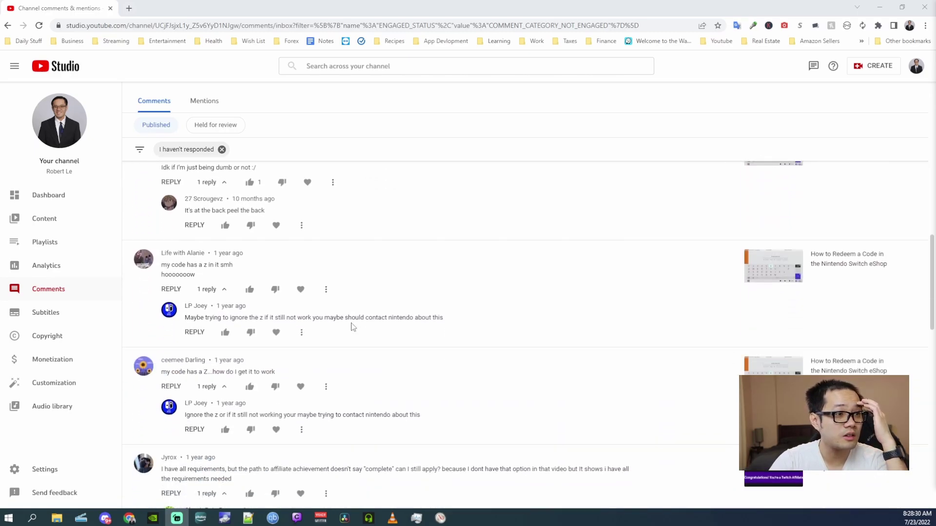
scroll(351, 326, "up", 3)
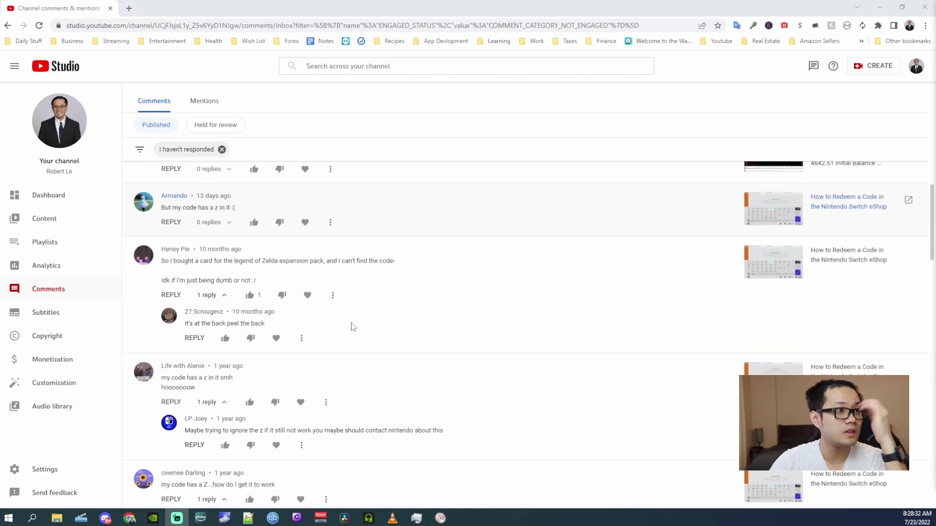
left_click(128, 8)
type("ninte")
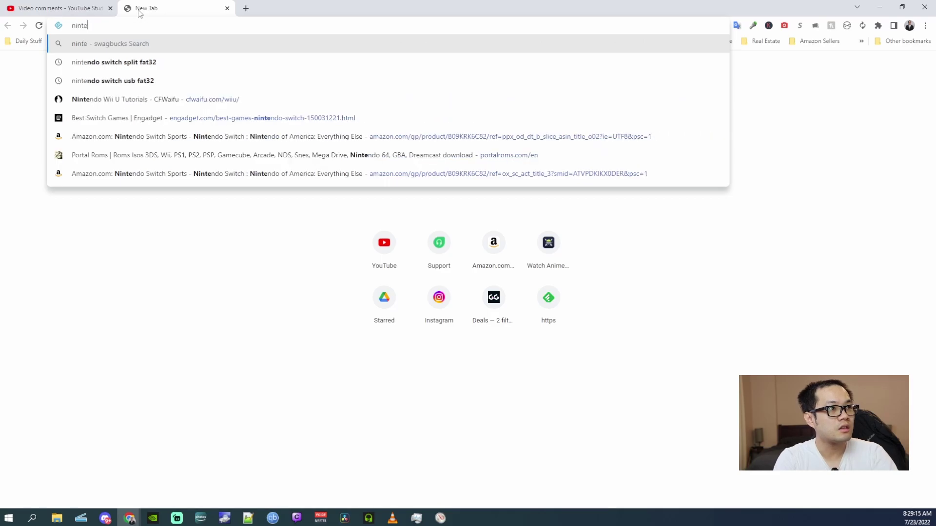
type("ndo code z")
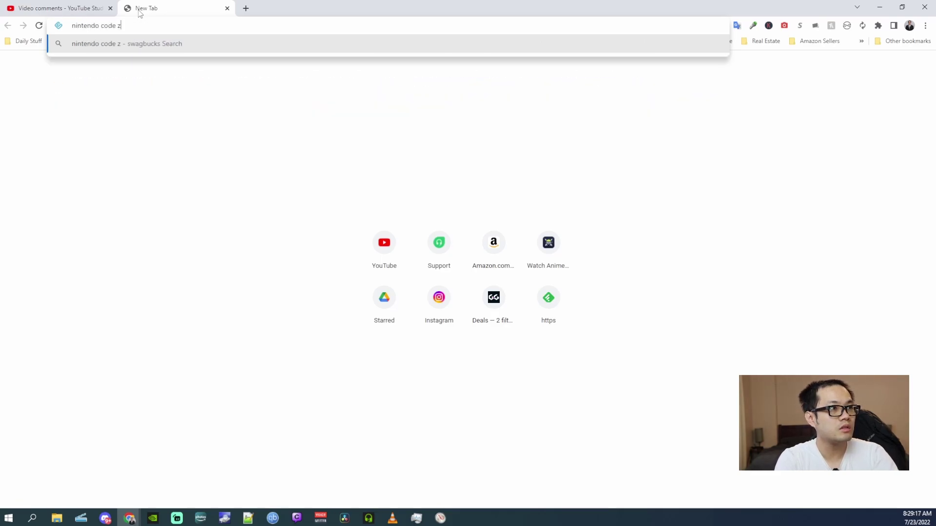
key("Return")
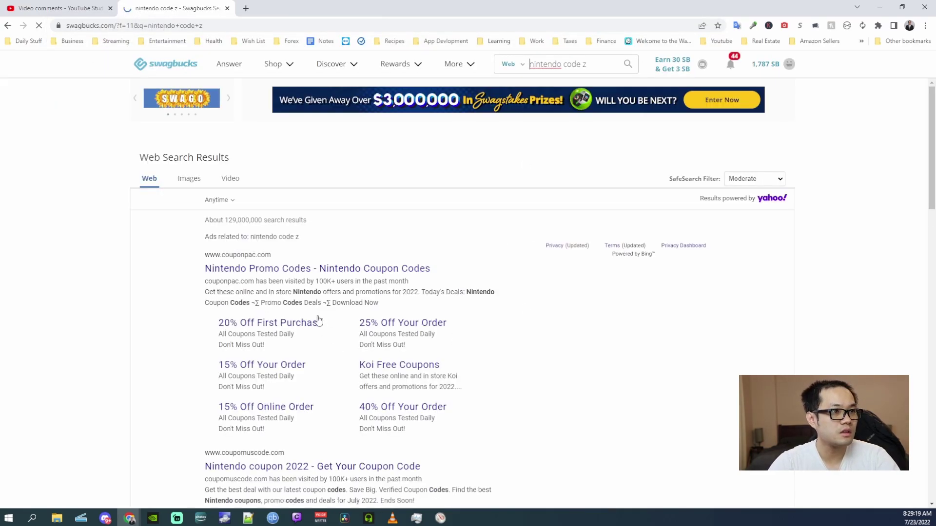
scroll(344, 351, "down", 5)
scroll(357, 393, "down", 3)
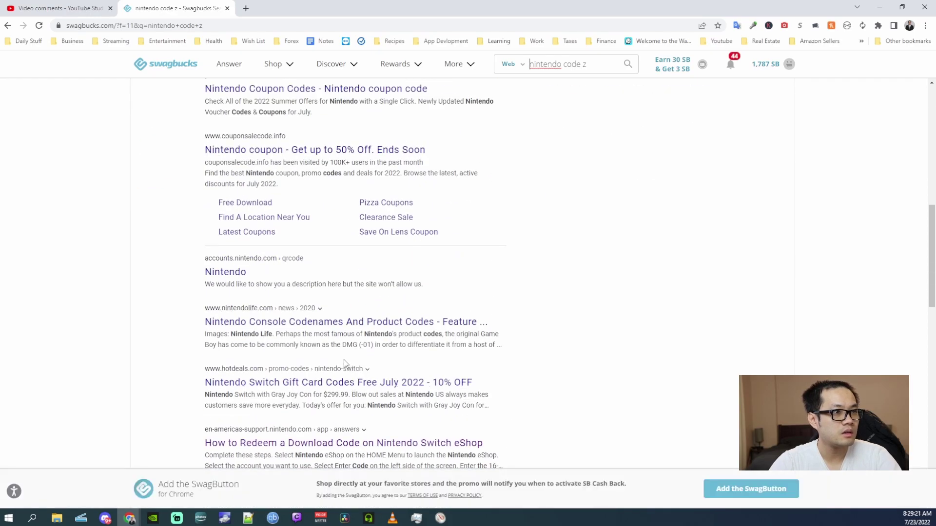
scroll(345, 362, "down", 2)
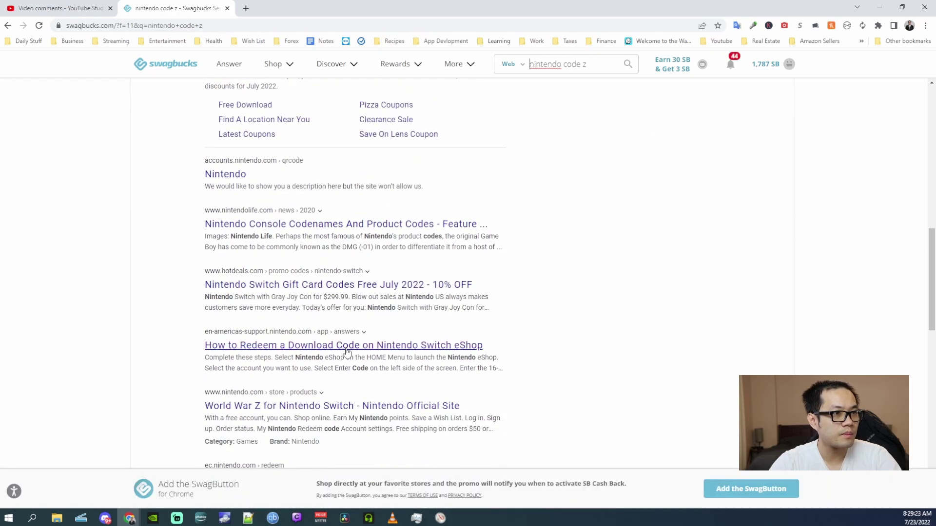
- Open Nintendo's redeem-code article, copy its disabled-letters note, and select the page address
left_click(347, 352)
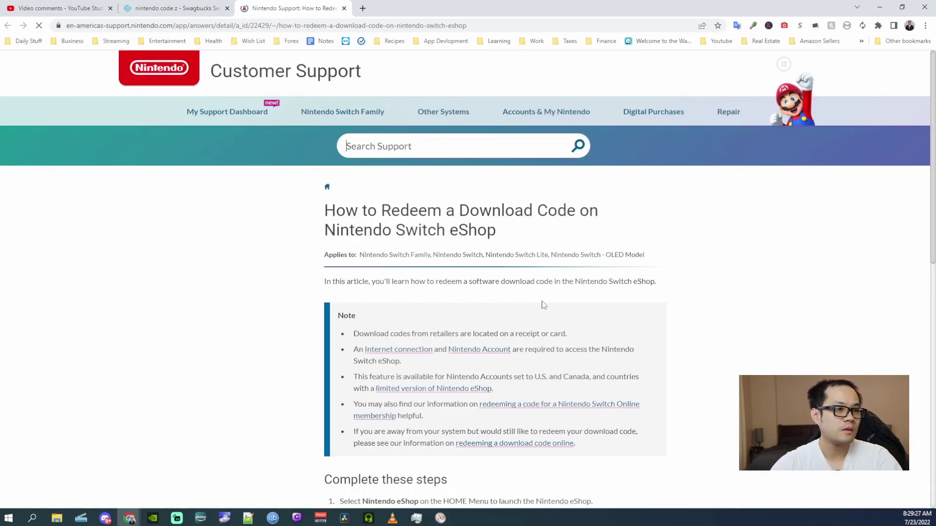
scroll(504, 318, "down", 5)
scroll(497, 293, "down", 2)
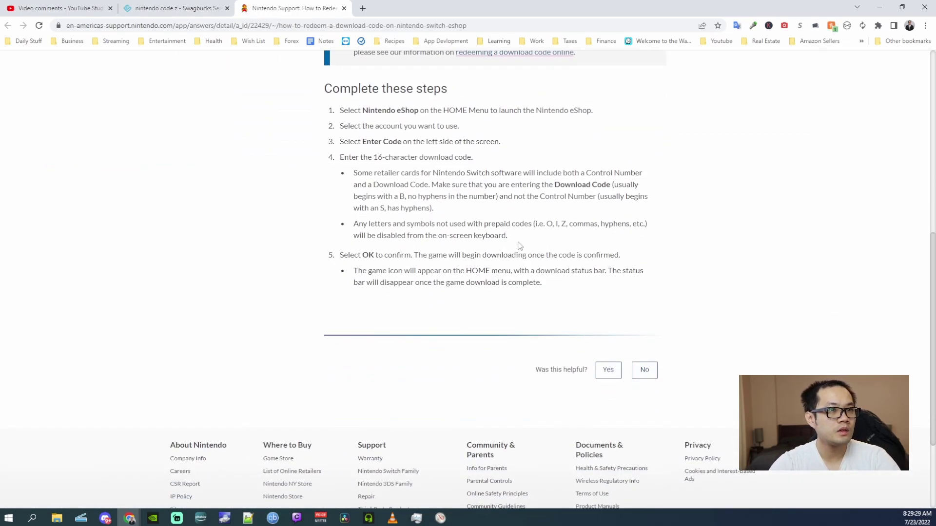
left_click_drag(508, 235, 350, 229)
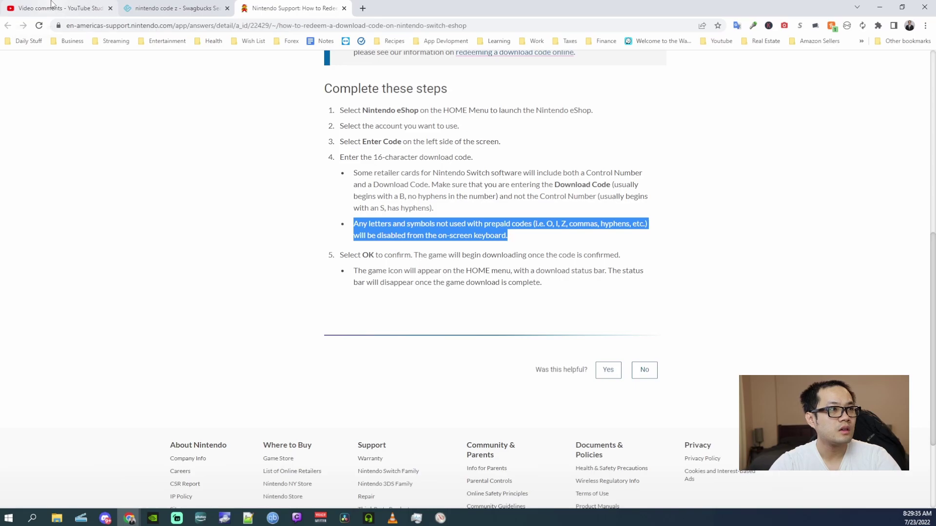
key("ctrl+l")
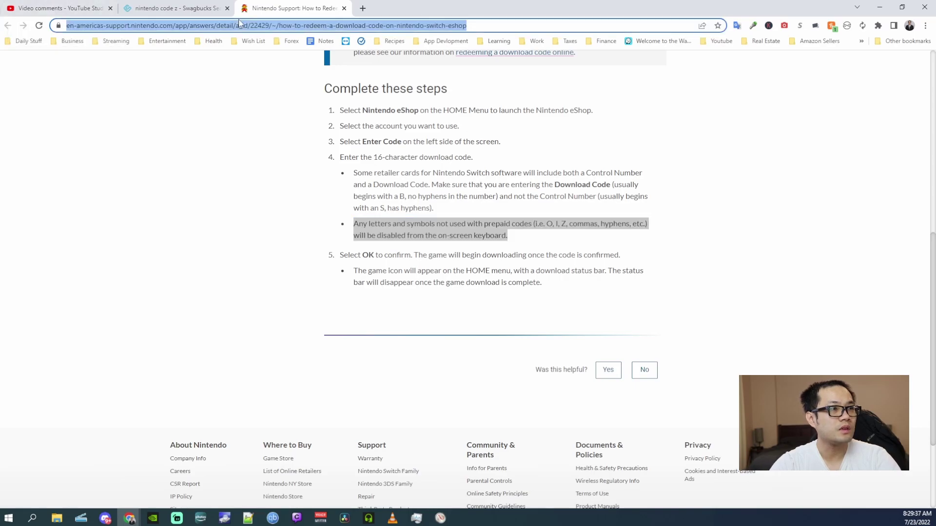
- Back in Studio, filter the video's comments by response status 'I haven't responded'
left_click(65, 8)
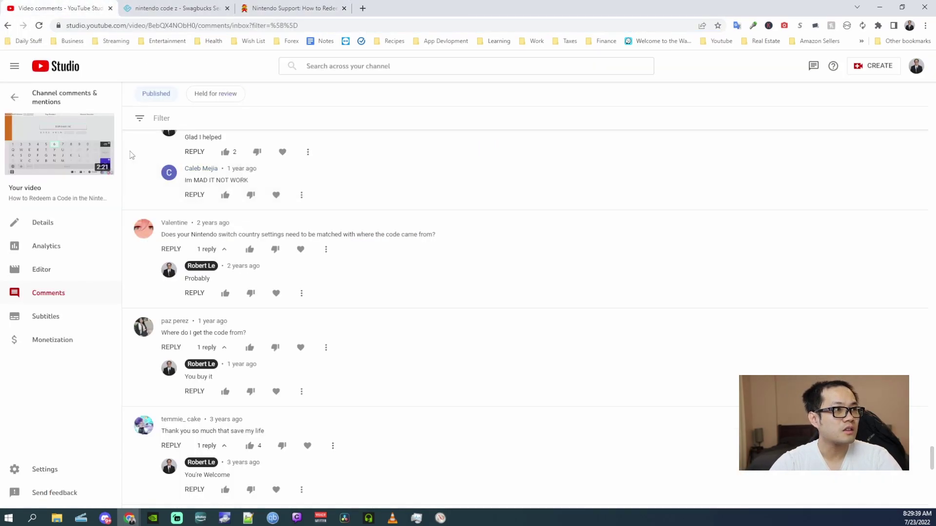
scroll(220, 183, "down", 3)
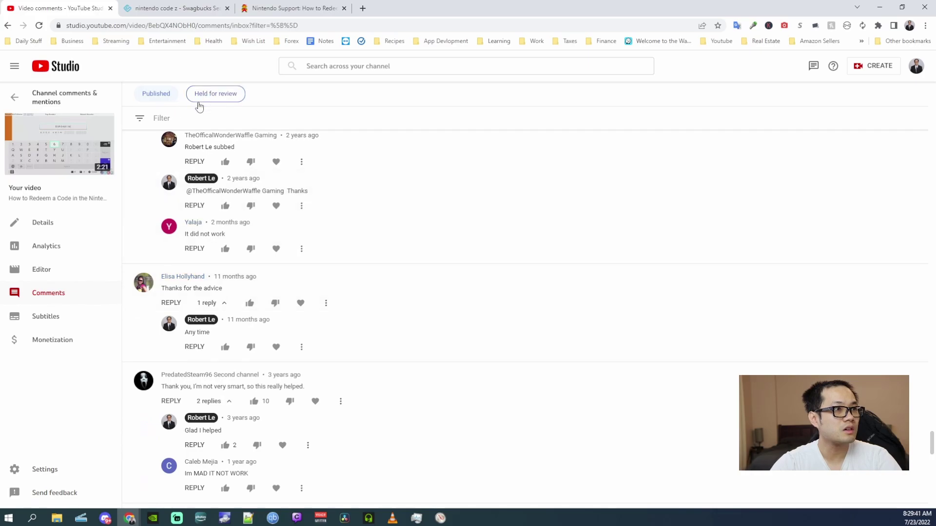
scroll(175, 139, "up", 3)
left_click(151, 120)
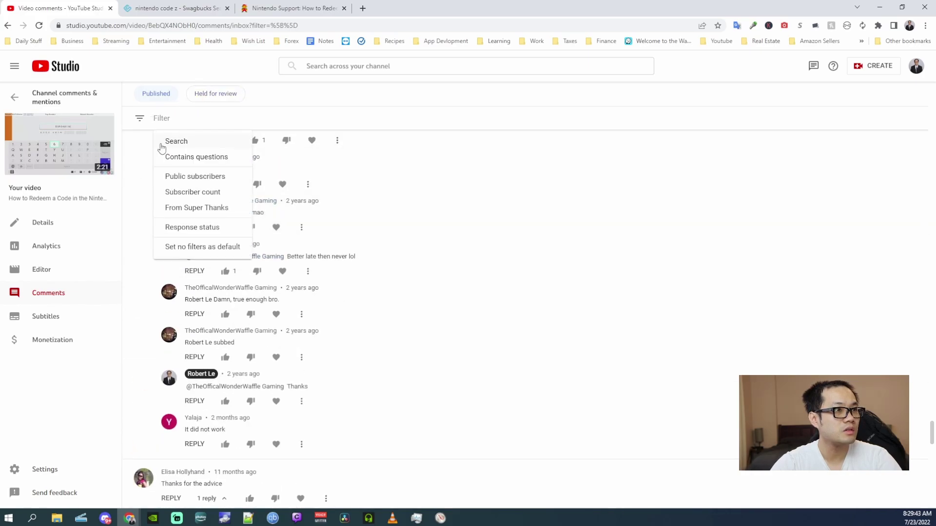
left_click(181, 227)
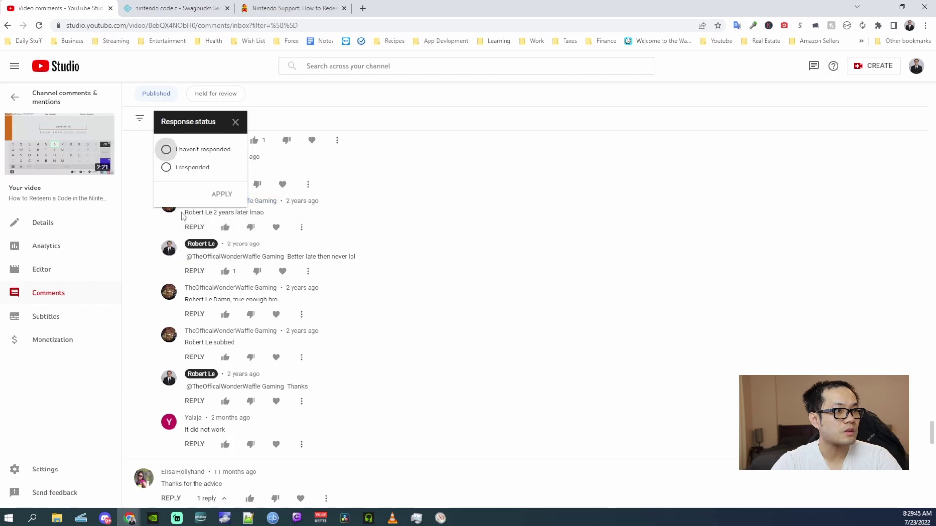
left_click(167, 149)
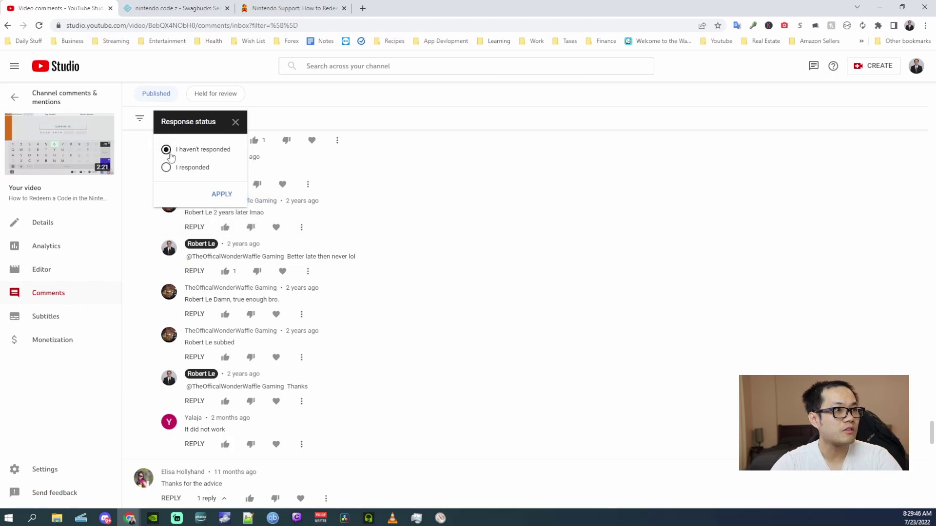
left_click(371, 222)
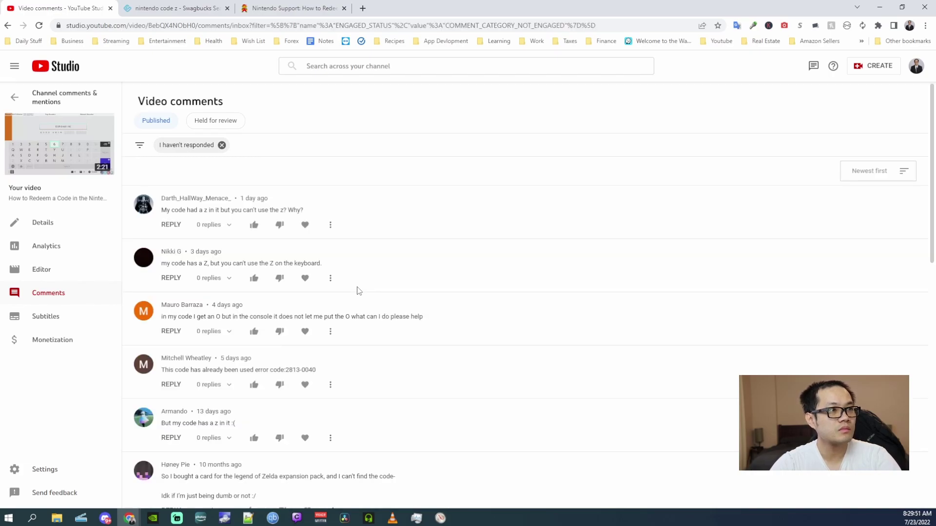
scroll(234, 278, "down", 4)
scroll(243, 327, "up", 1)
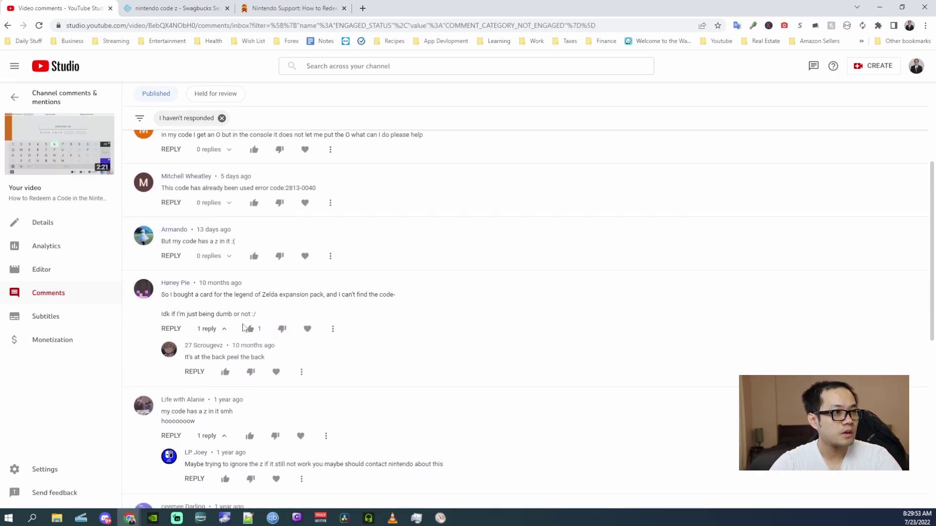
scroll(244, 328, "up", 1)
- Reply to 'But my code has a z in it :(' with Nintendo's disabled-characters note and link
left_click(171, 291)
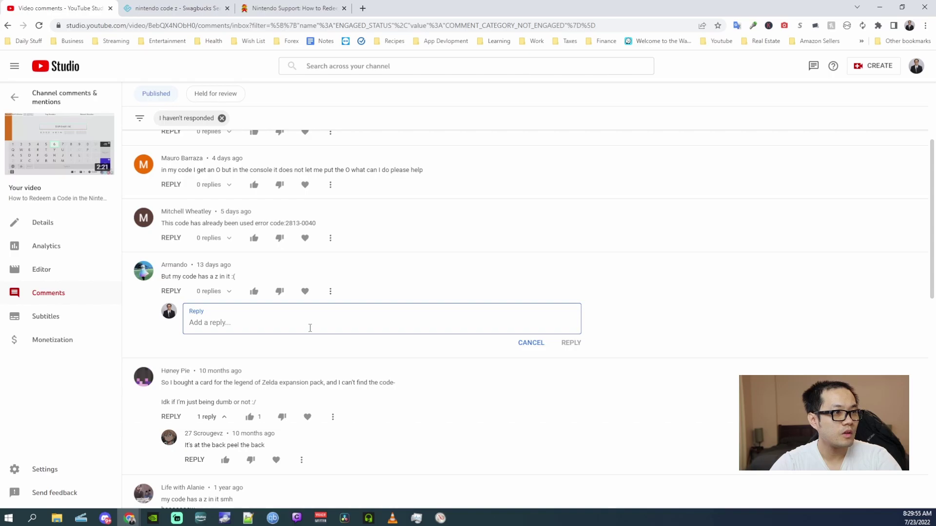
type("https://en-americas-support.nintendo.com/app/answers/detail/a_id/22429/~/how-to-redeem-a-download-code-on-nintendo-switch-eshop")
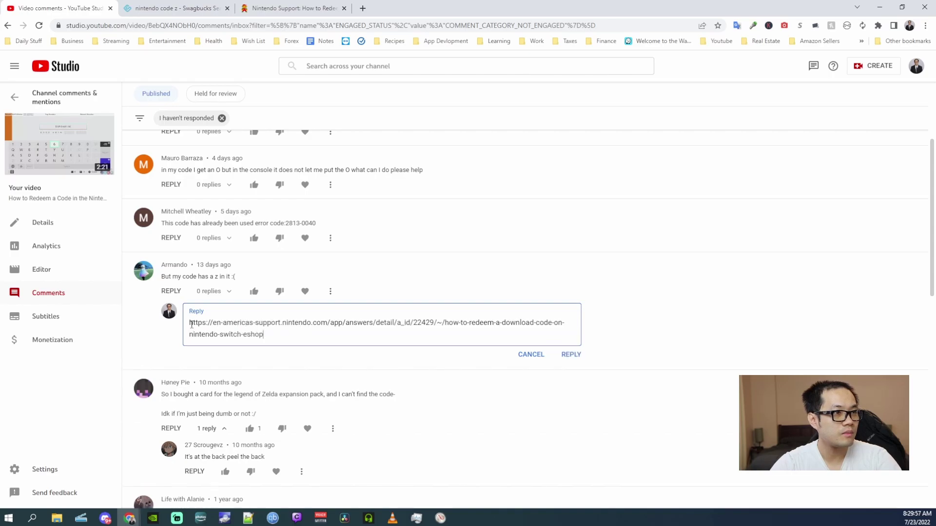
key("ctrl+z")
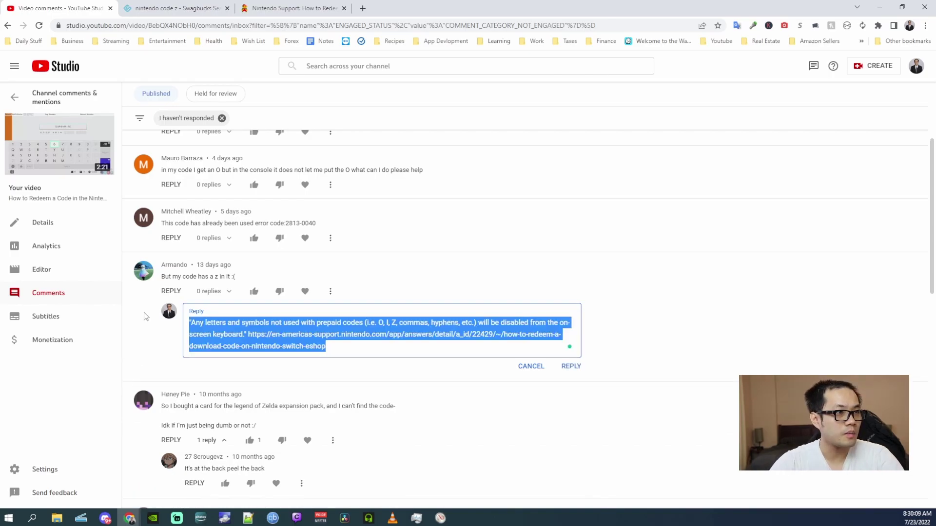
left_click(572, 366)
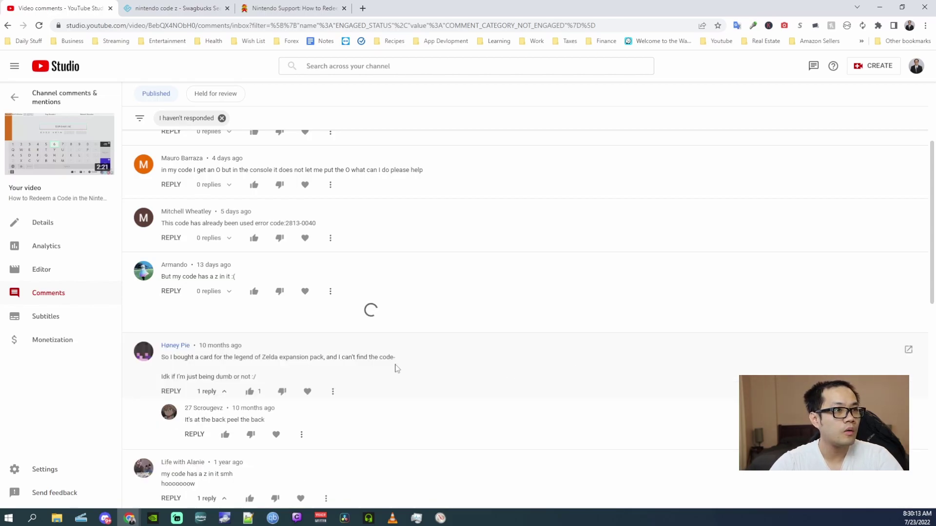
- Write 'The code has already been used by me' under the error code 2813-0040 comment
left_click(170, 237)
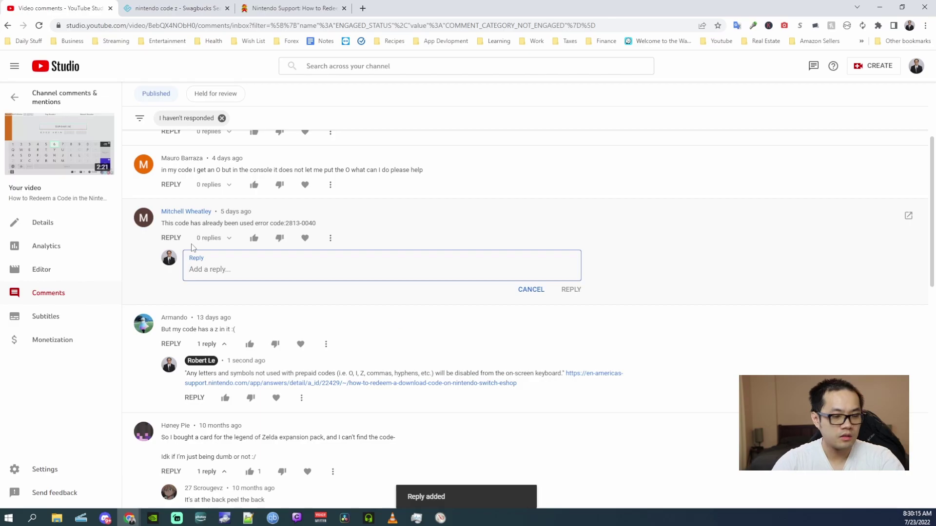
type("The code already b")
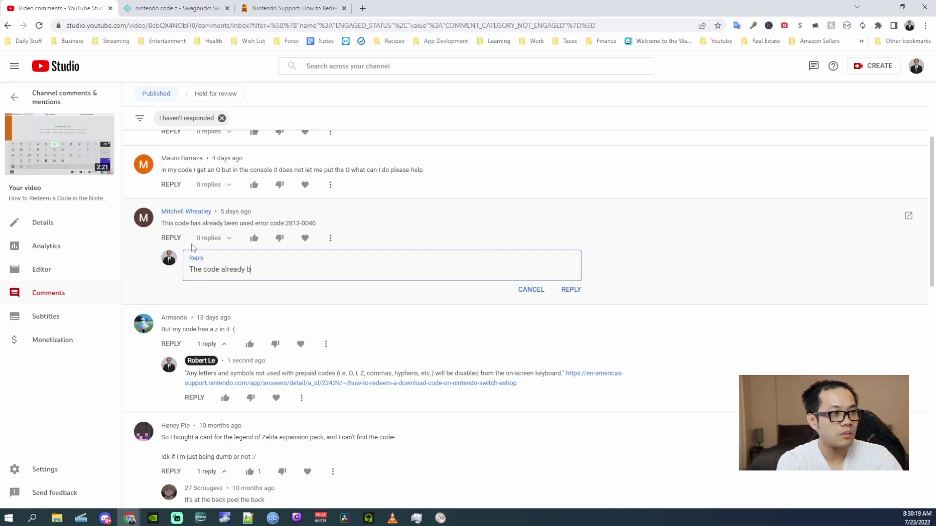
type("een used ")
type("by me")
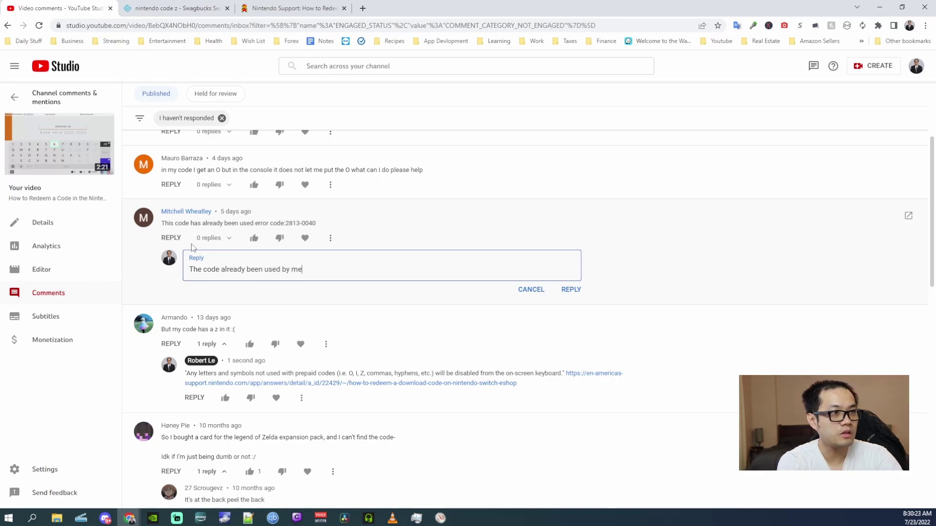
left_click(221, 269)
type("has")
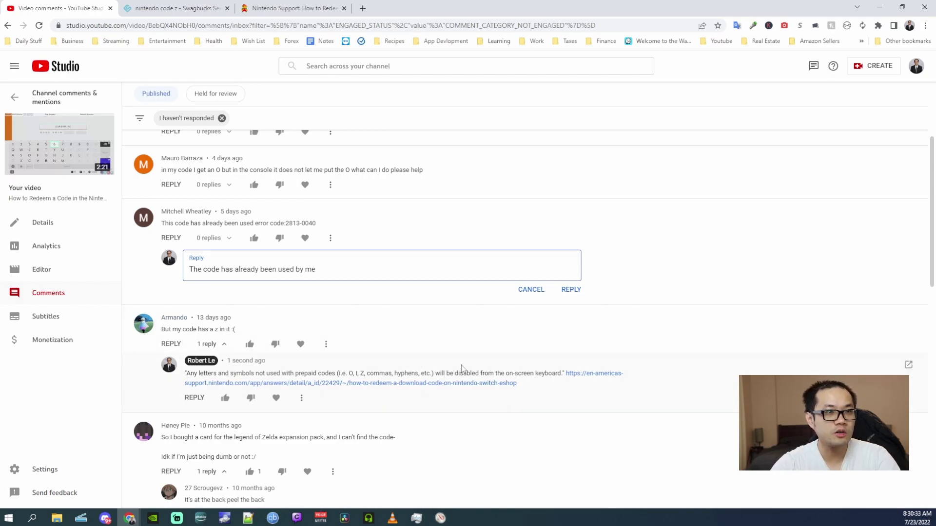
- Post the used-code reply, then reply to the O-in-console comment with Nintendo's note
left_click(571, 289)
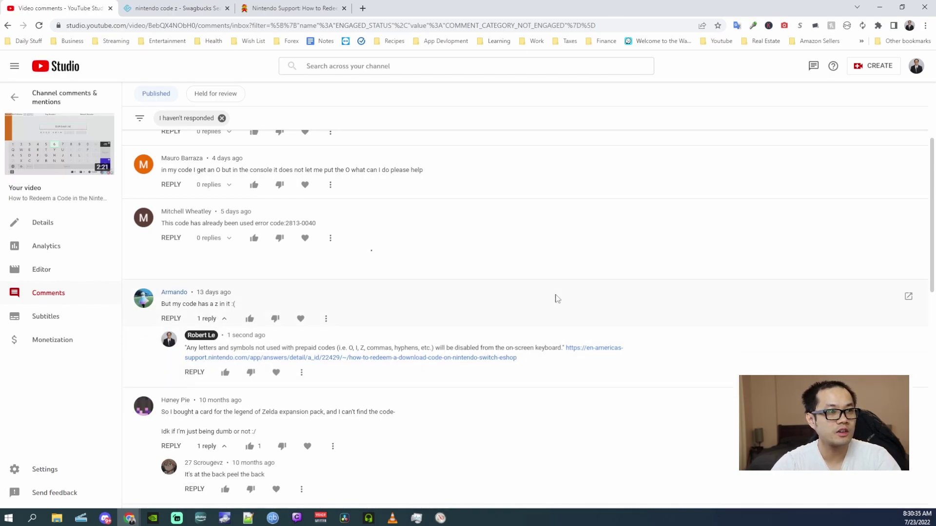
scroll(292, 308, "up", 2)
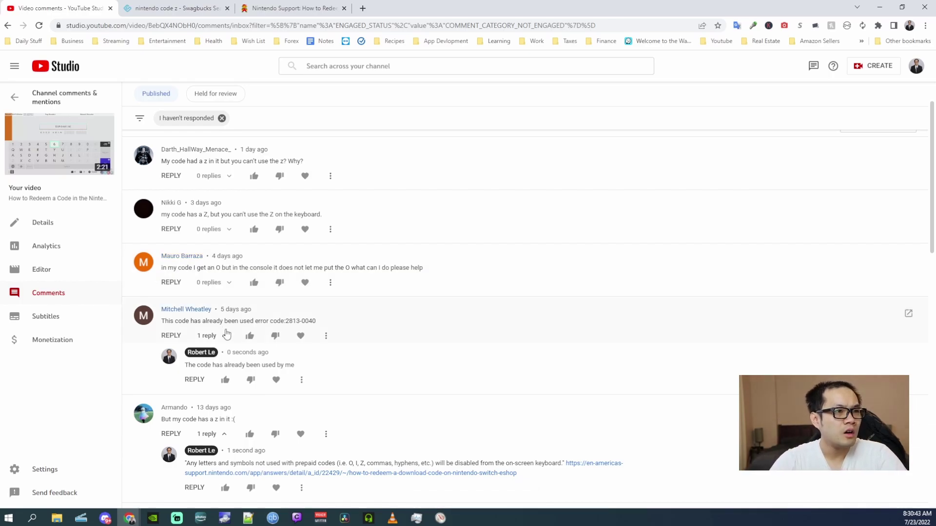
left_click(171, 283)
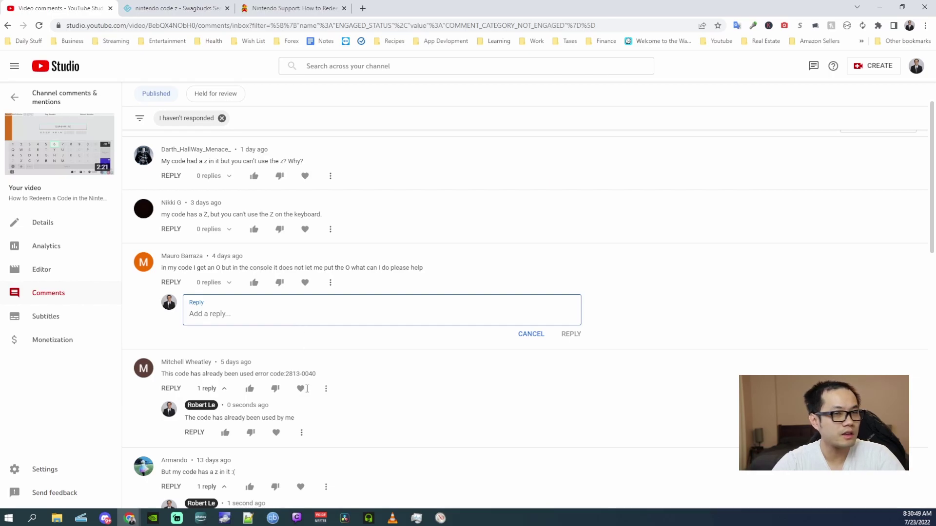
type("\"Any letters and symbols not used with prepaid codes (i.e. O, I, Z, commas, hyphens, etc.) will be disabled from the on-screen keyboard.\" https://en-americas-support.nintendo.com/app/answers/detail/a_id/22429/~/how-to-redeem-a-download-code-on-nintendo-switch-eshop")
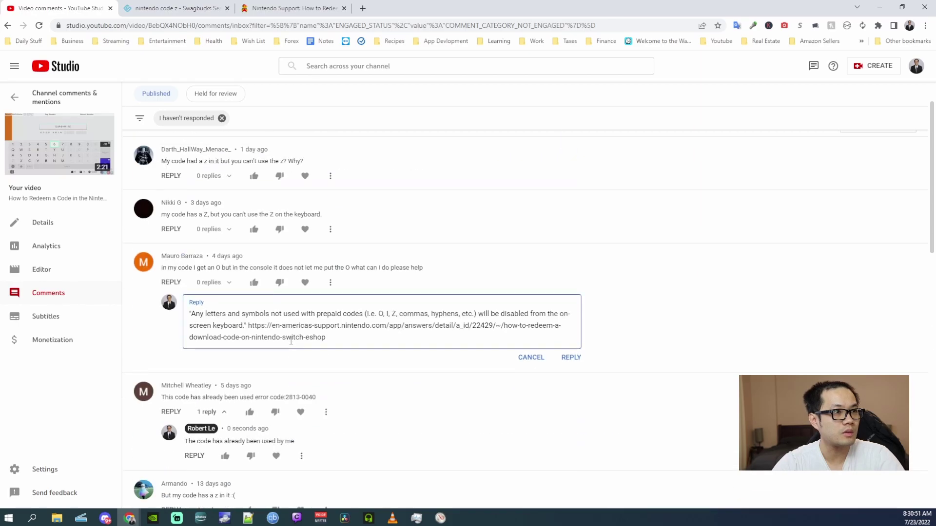
left_click(572, 357)
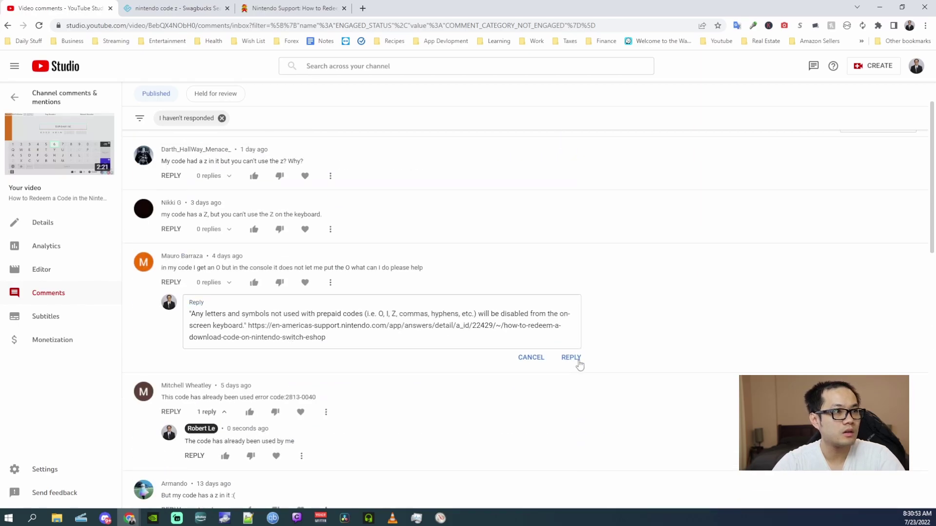
- Reply with Nintendo's note to the Z-on-keyboard and why-no-z comments
left_click(171, 229)
left_click(219, 260)
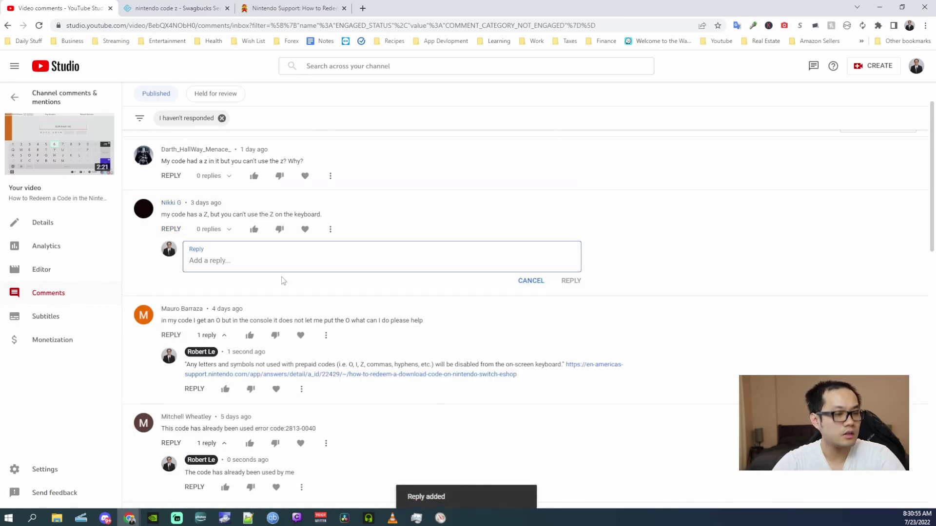
type("\"Any letters and symbols not used with prepaid codes (i.e. O, I, Z, commas, hyphens, etc.) will be disabled from the on-screen keyboard.\" https://en-americas-support.nintendo.com/app/answers/detail/a_id/22429/~/how-to-redeem-a-download-code-on-nintendo-switch-eshop")
left_click(571, 302)
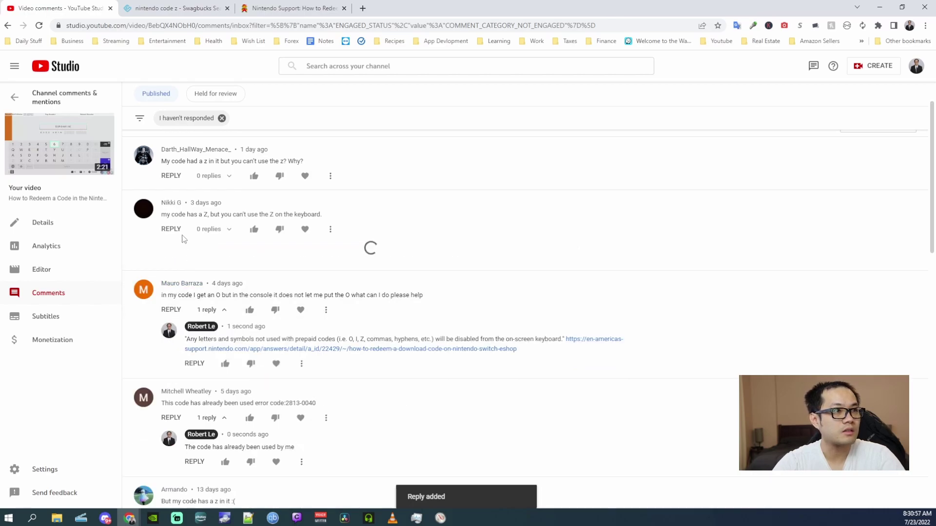
left_click(171, 175)
left_click(219, 207)
type("\"Any letters and symbols not used with prepaid codes (i.e. O, I, Z, commas, hyphens, etc.) will be disabled from the on-screen keyboard.\" https://en-americas-support.nintendo.com/app/answers/detail/a_id/22429/~/how-to-redeem-a-download-code-on-nintendo-switch-eshop")
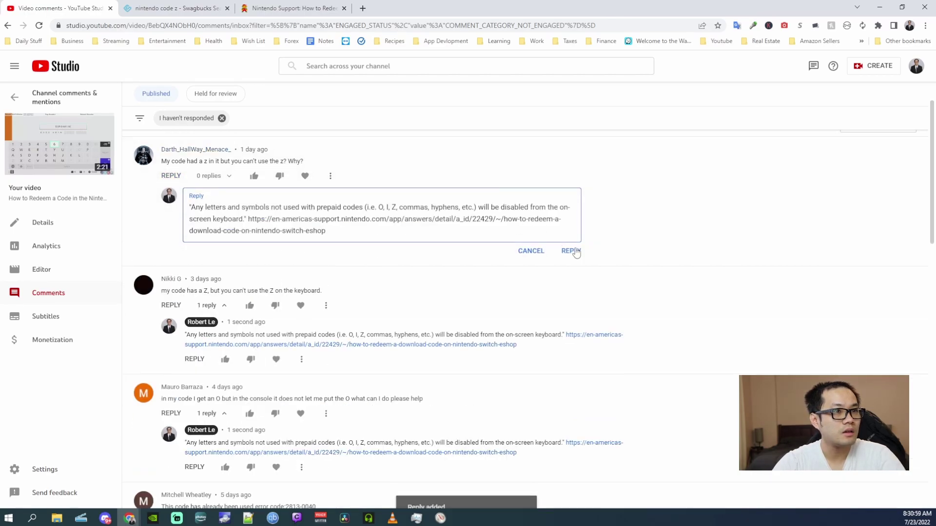
left_click(571, 251)
scroll(238, 294, "up", 3)
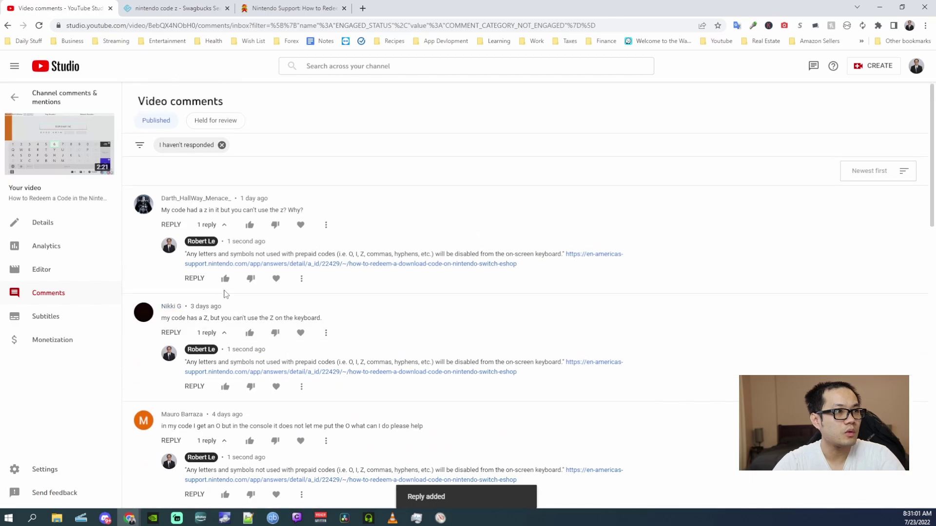
- On channel-wide comments, reply 'Yes it is' to the 'Gold is very strange' comment
left_click(64, 98)
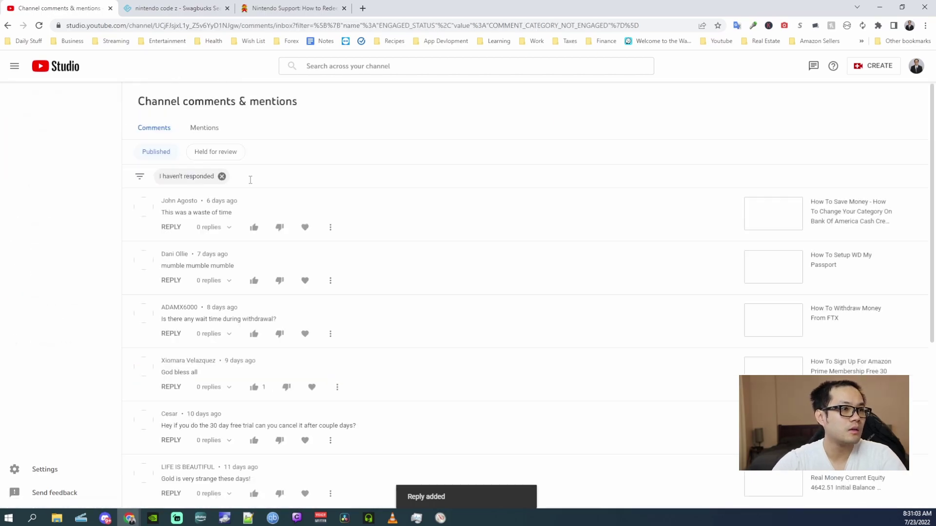
scroll(355, 362, "down", 3)
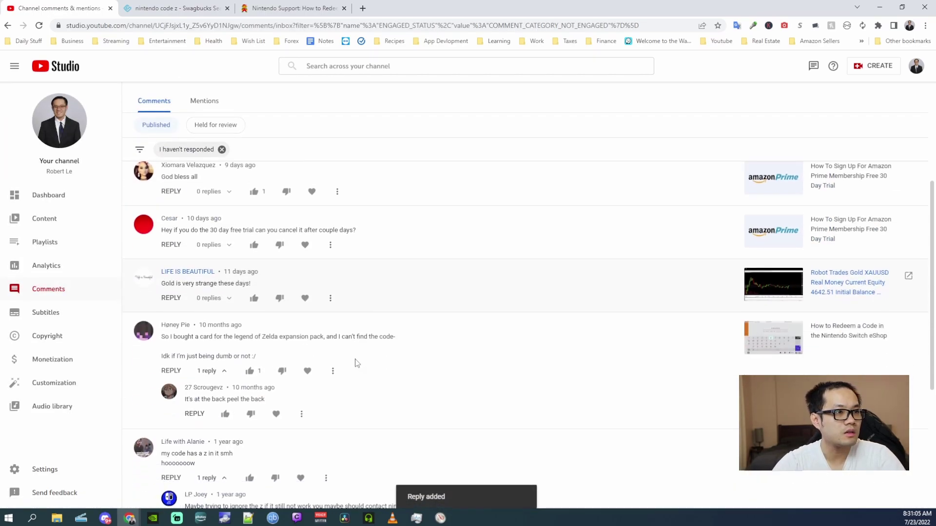
scroll(355, 362, "up", 2)
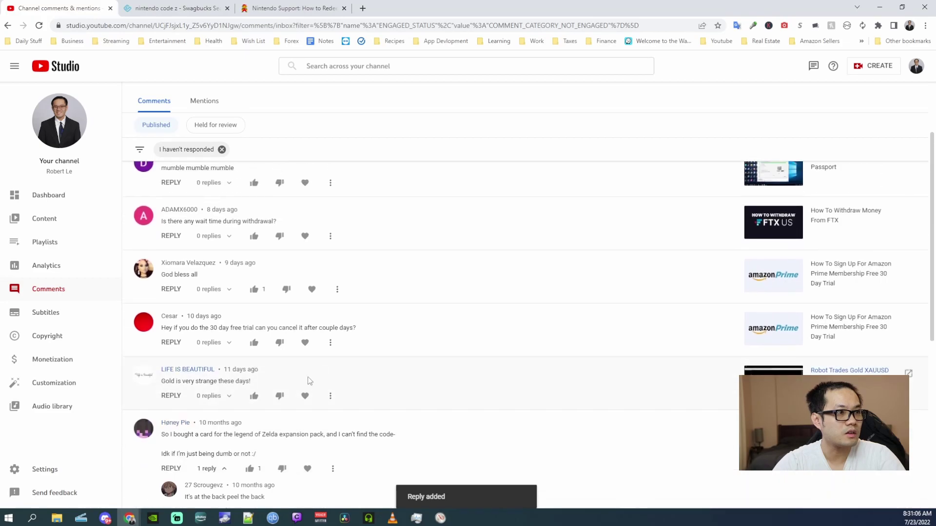
left_click(171, 396)
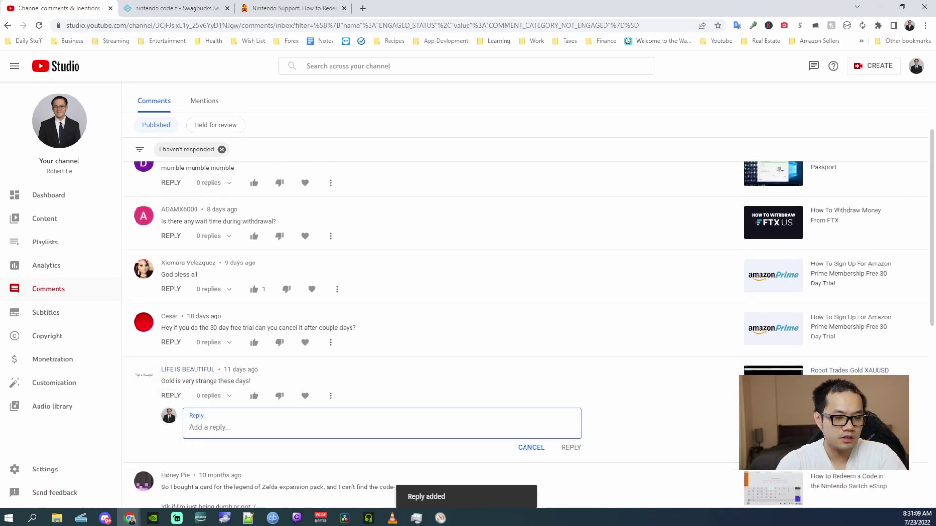
type("Yes it is")
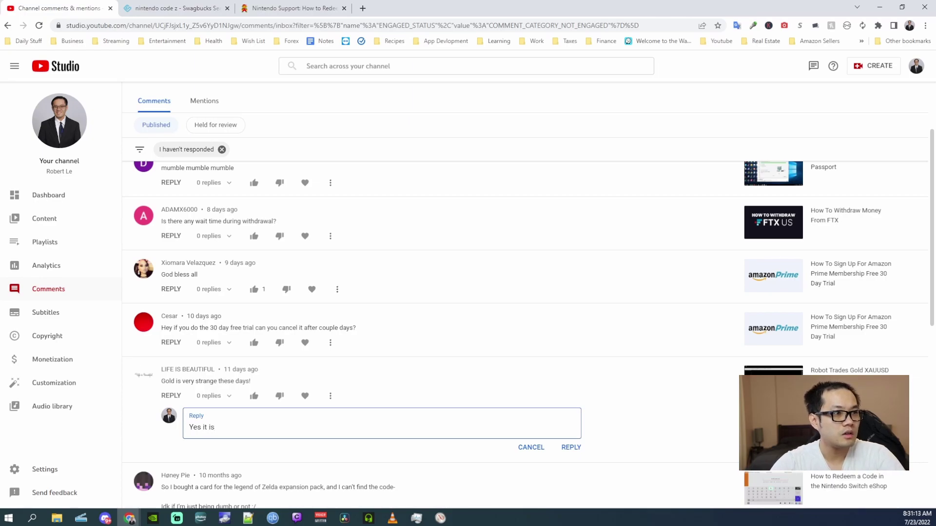
left_click(570, 447)
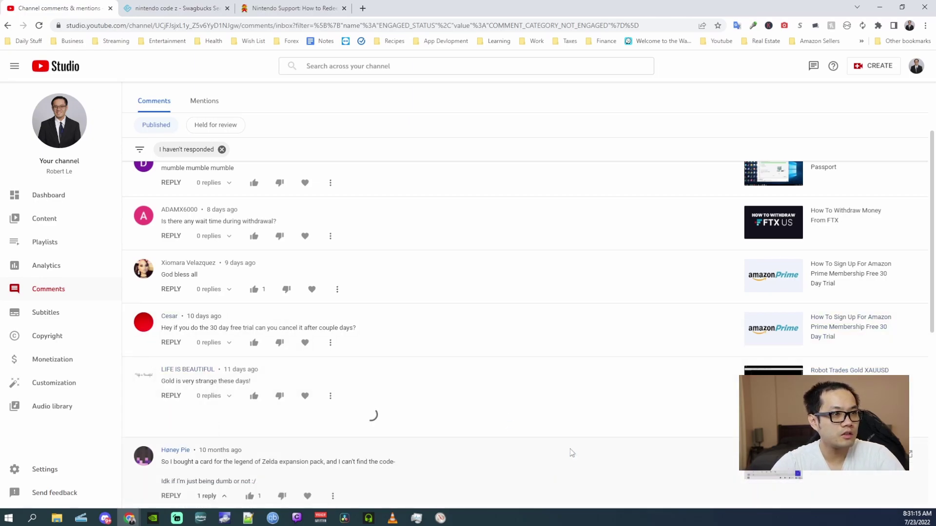
- Answer the free-trial cancellation question and reply 'Your Welcome' to 'God bless all'
left_click(171, 343)
type("Yes")
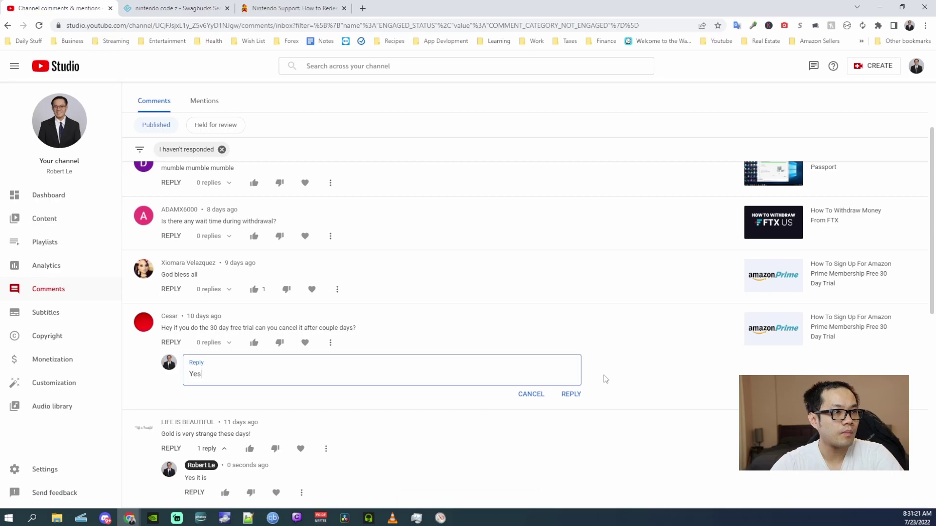
left_click(572, 394)
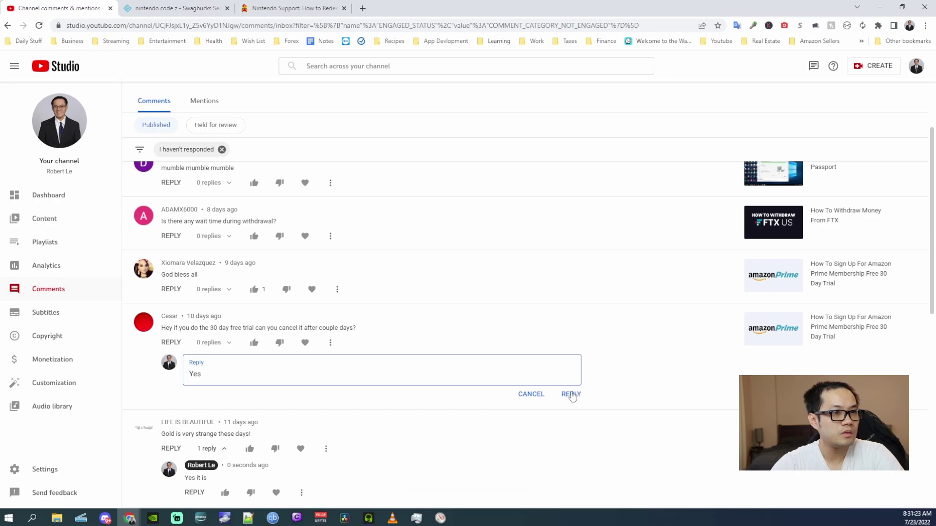
left_click(171, 289)
type("Your Wel")
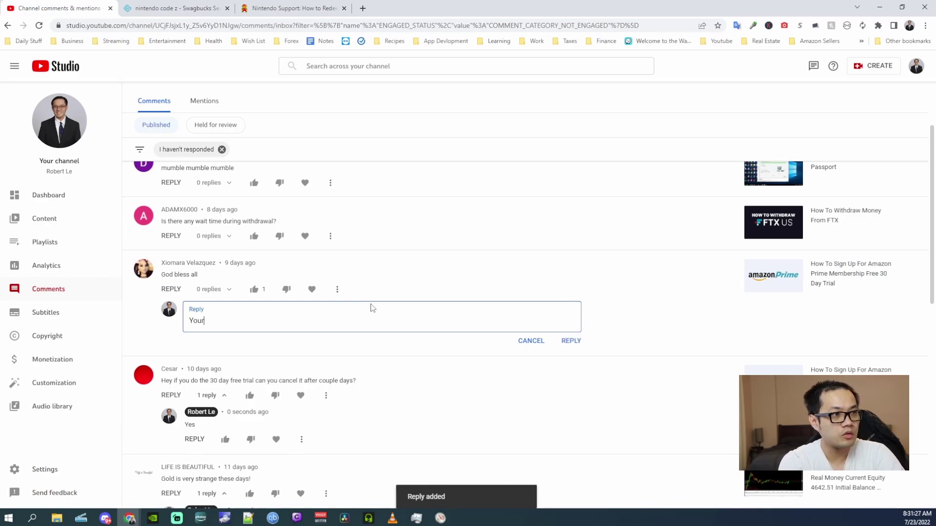
type("come")
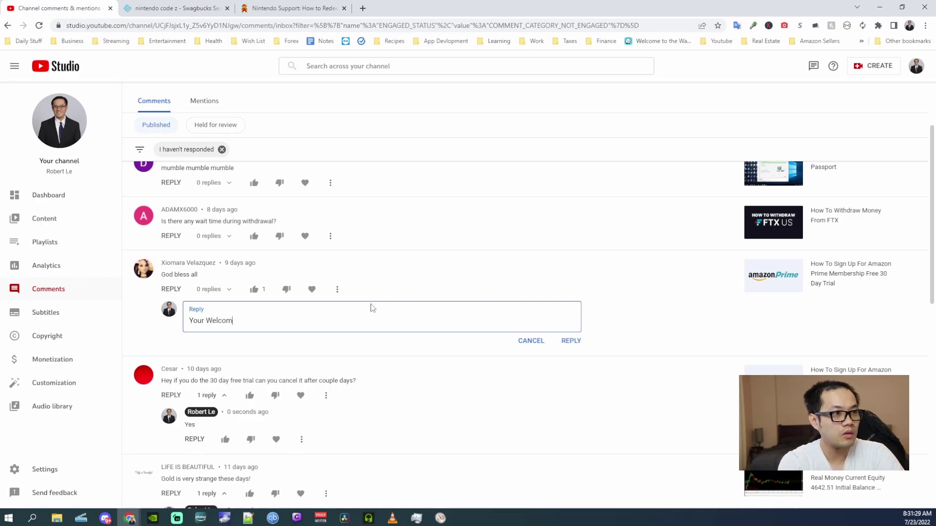
left_click(570, 341)
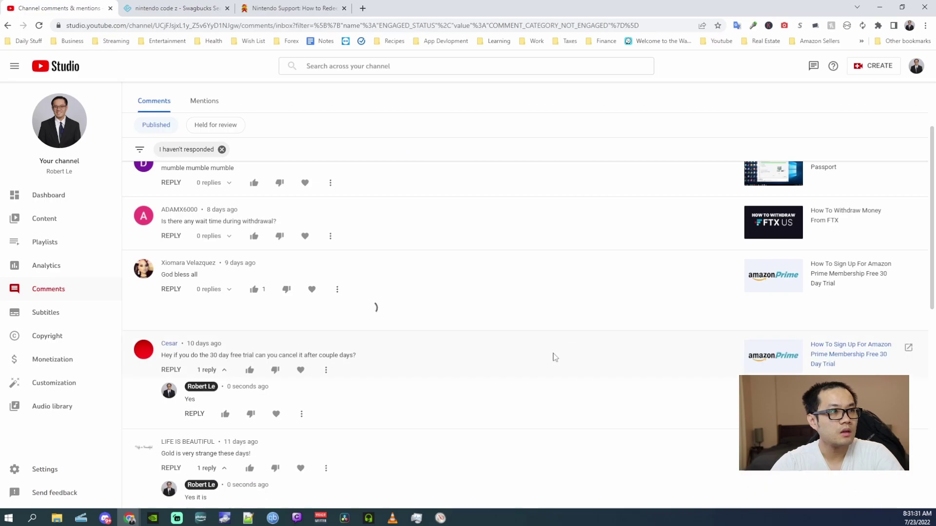
- Reply 'It goes pending within 24hrs for me, then it clears within a few days.'
left_click(171, 235)
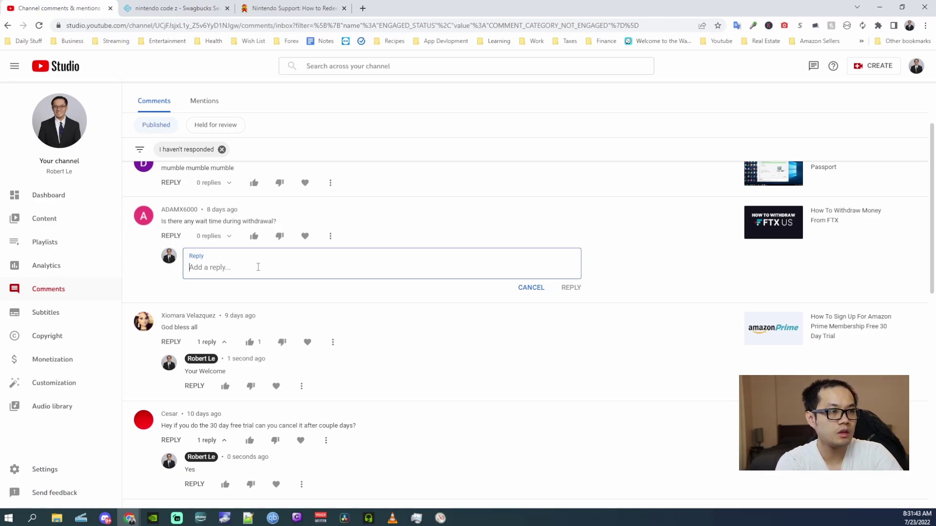
type("I")
type("t goes")
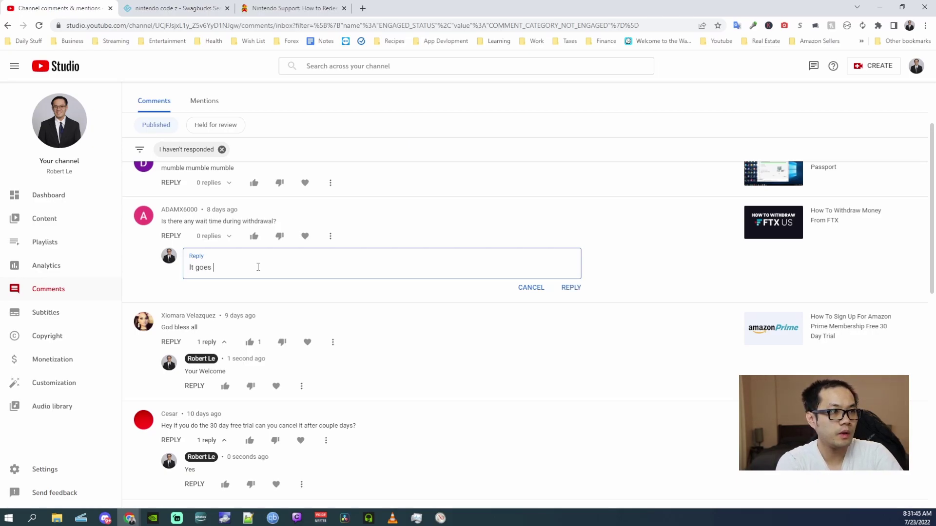
type("ding  wi")
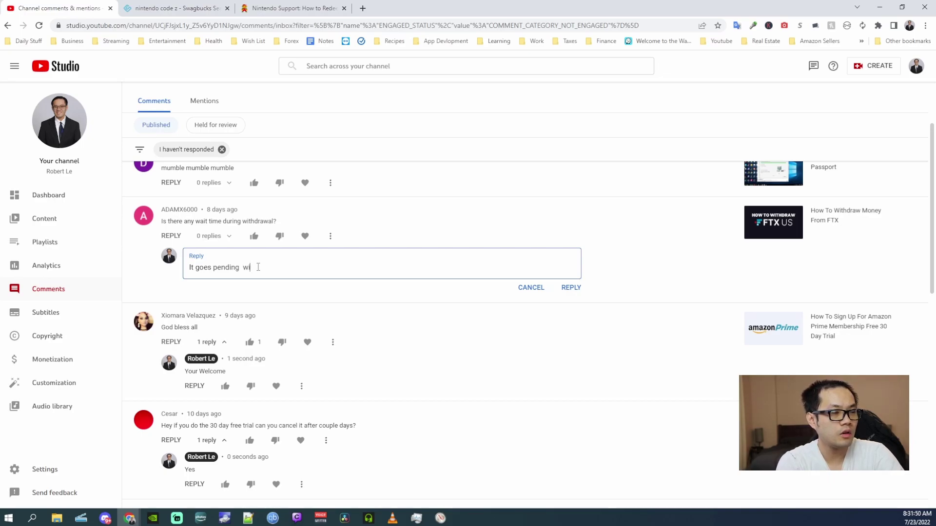
key("BackSpace")
key("BackSpace")
key("BackSpace")
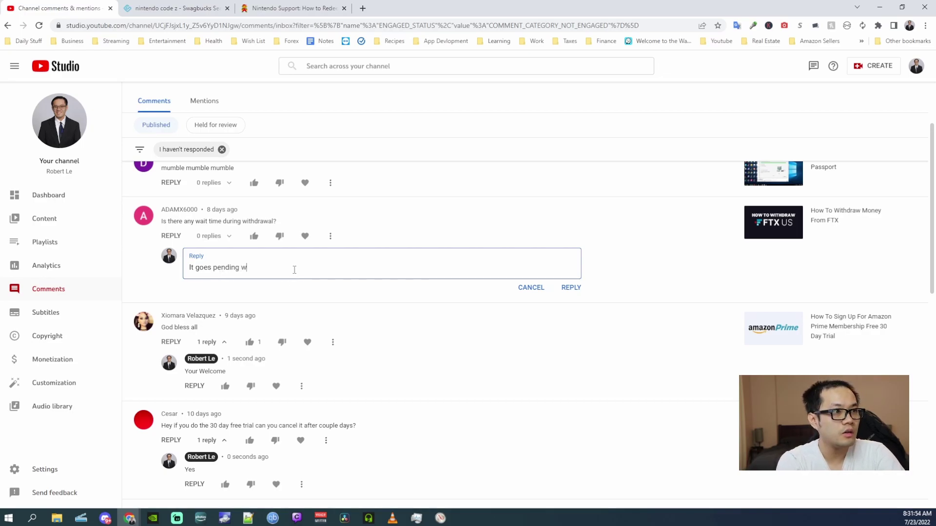
type("ithin")
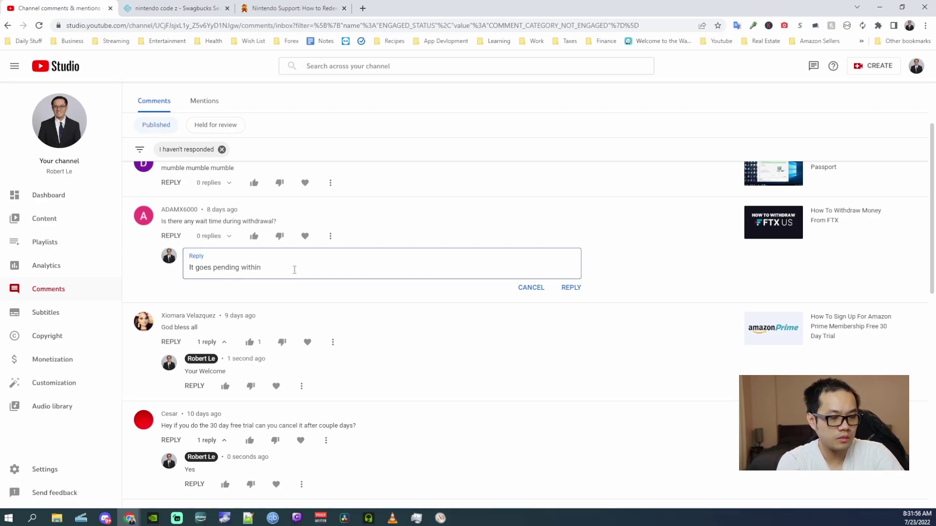
type("24hrs for me")
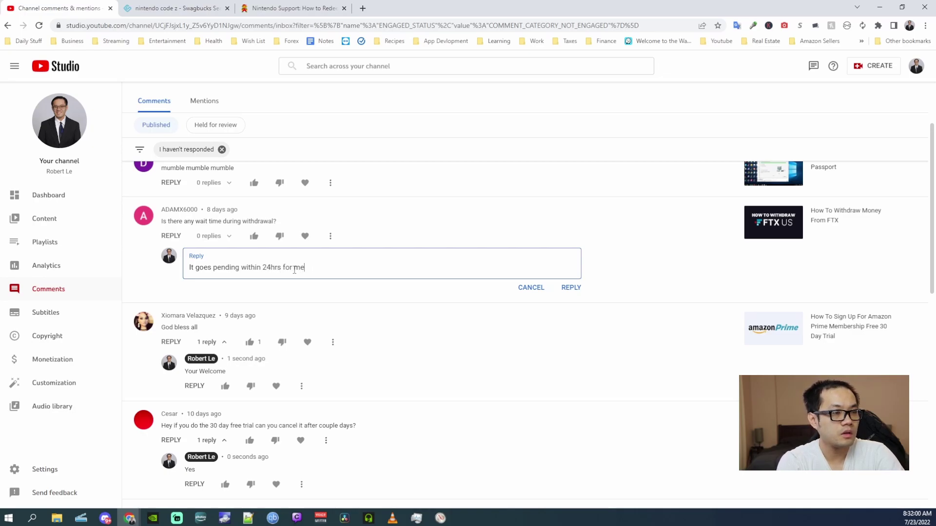
type(", then it clears within")
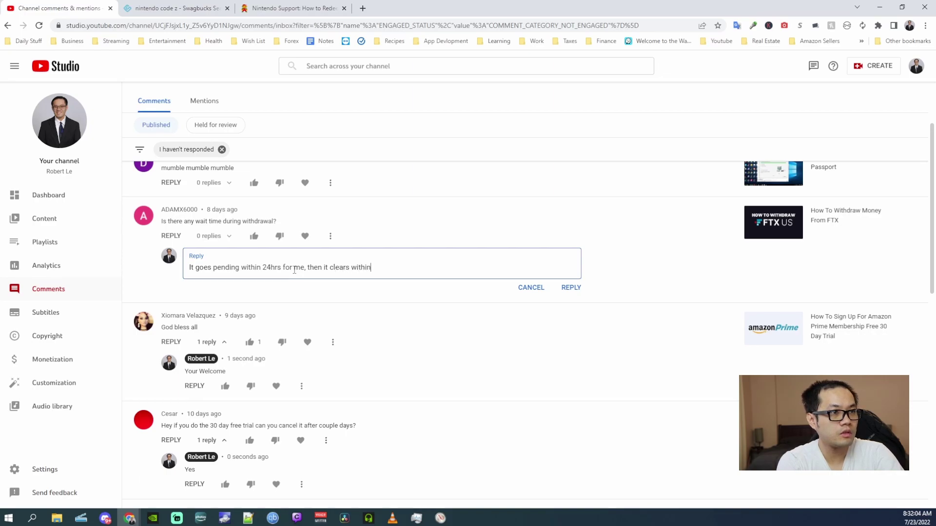
type("few days.")
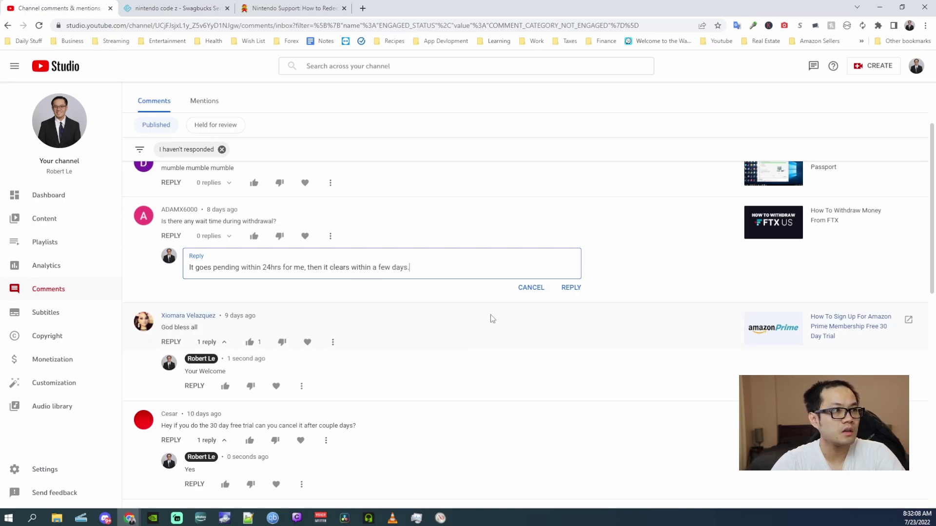
left_click(570, 287)
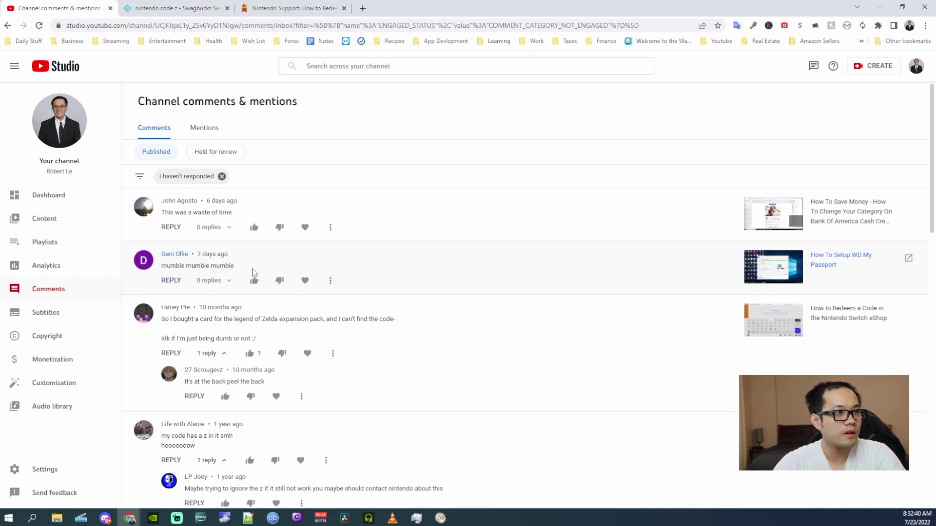
mouse_move(234, 266)
left_mouse_down()
mouse_move(161, 253)
mouse_move(235, 266)
left_mouse_up()
key("ctrl+c")
left_click(166, 270)
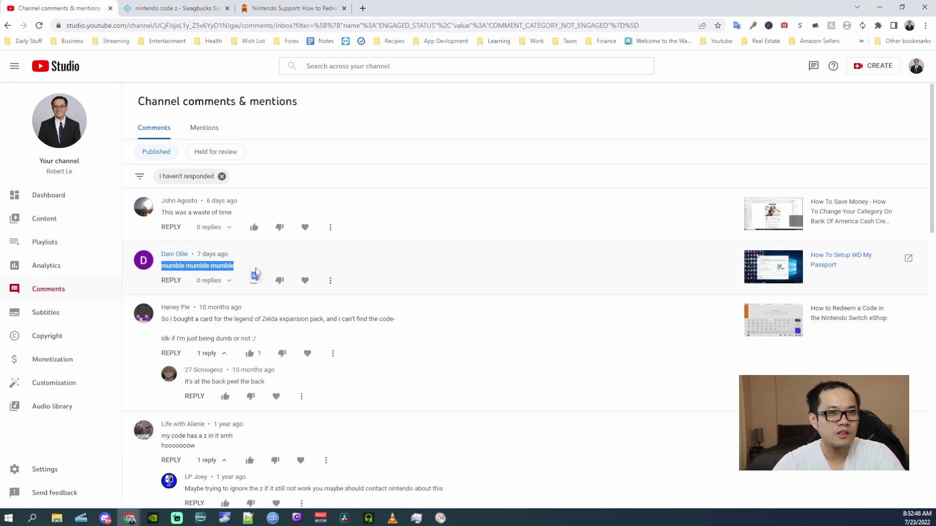
left_click(171, 280)
key("ctrl+v")
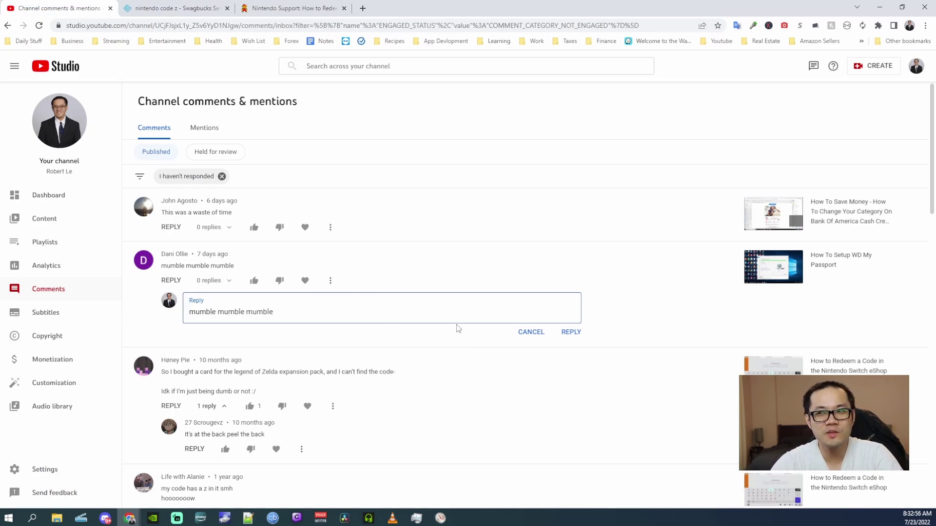
left_click(571, 331)
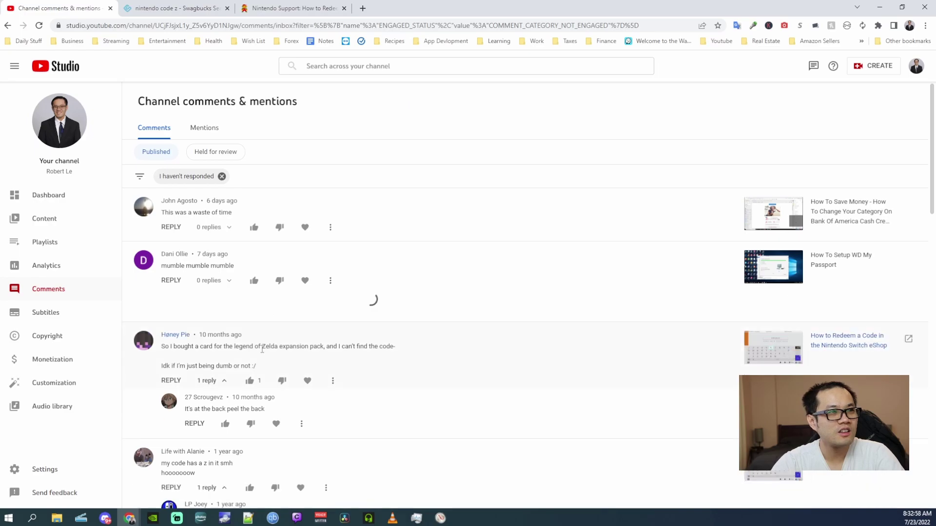
left_click(171, 227)
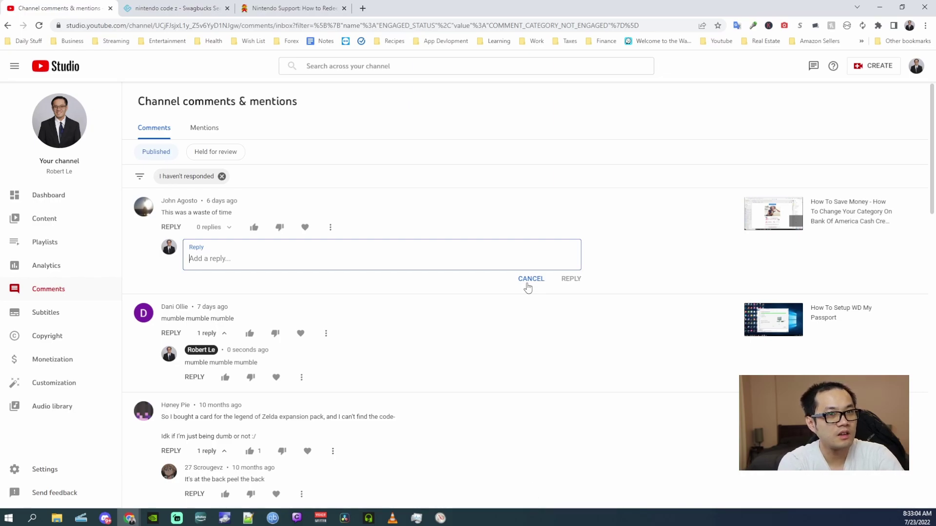
type("Please E")
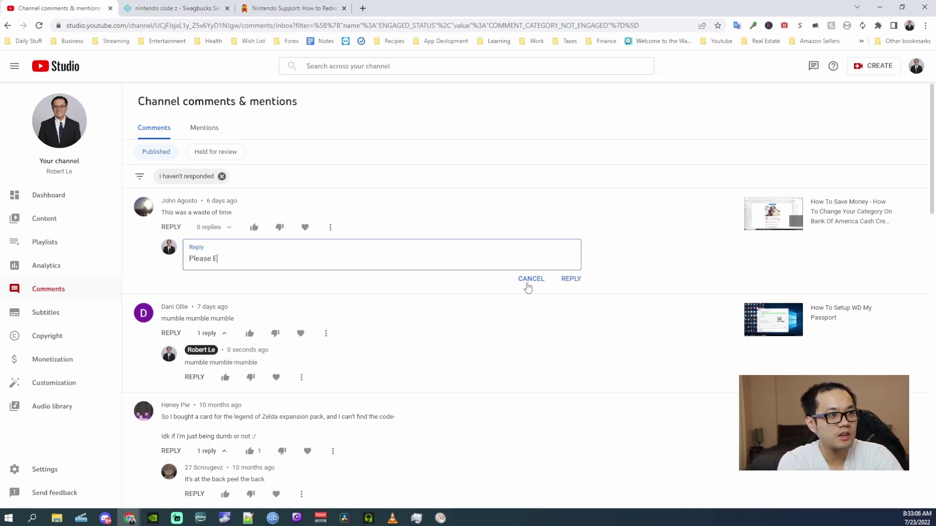
type("xplain")
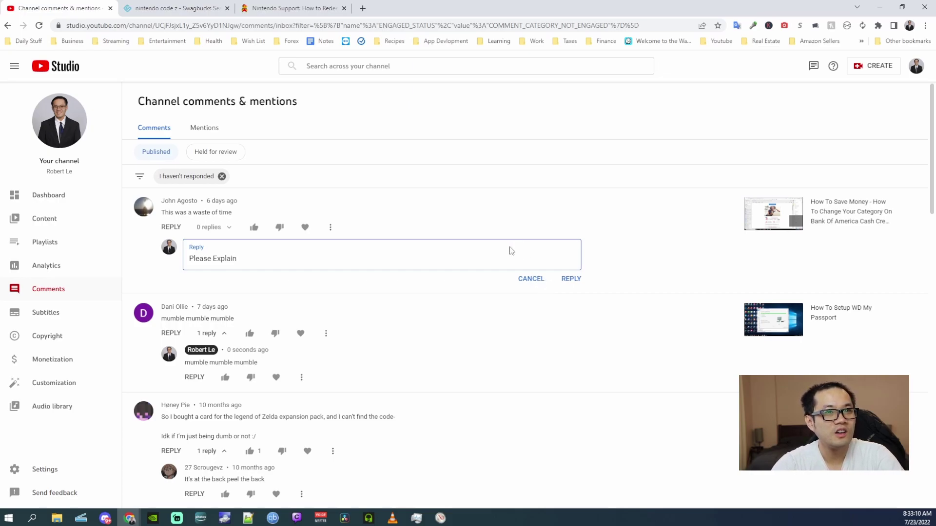
left_click(571, 279)
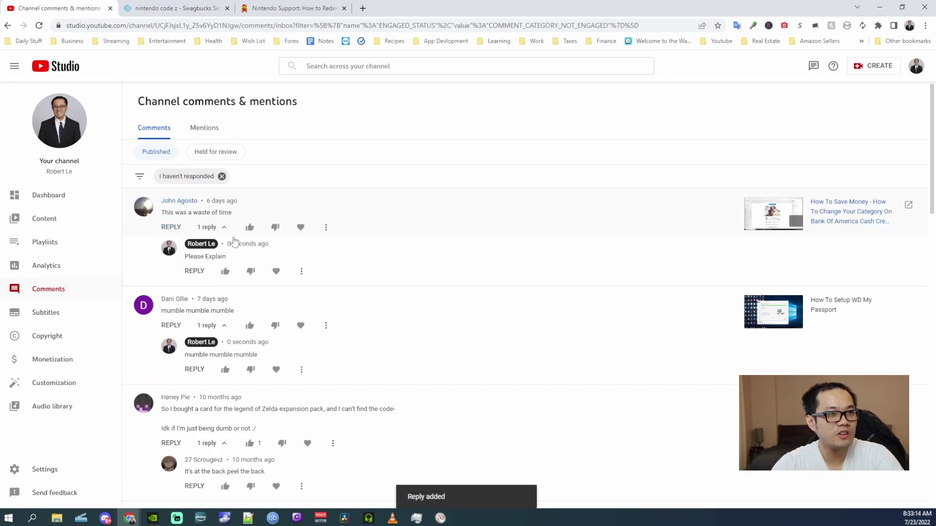
mouse_move(323, 262)
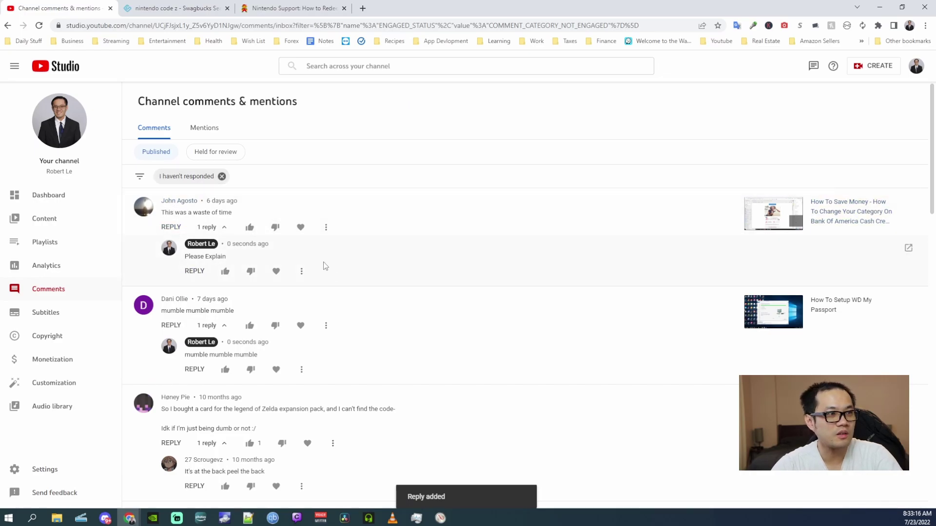
scroll(324, 263, "down", 1)
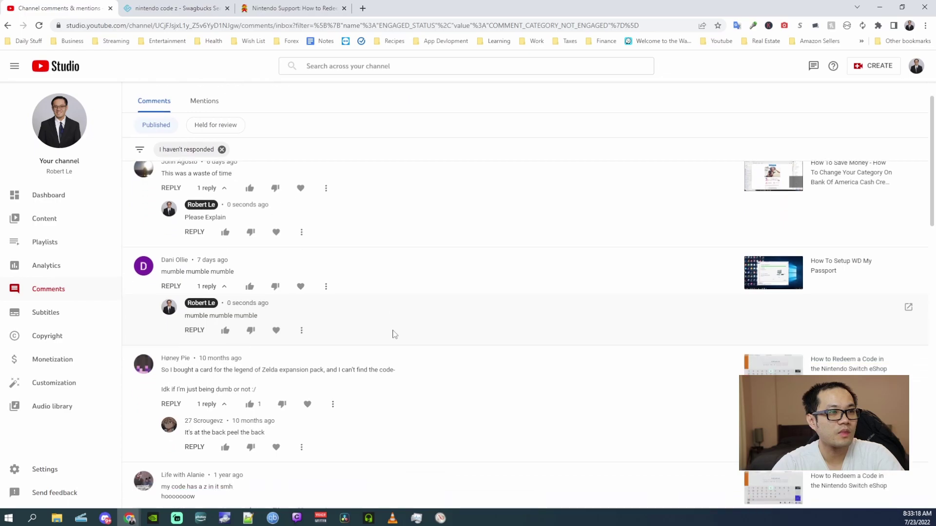
scroll(348, 271, "up", 2)
- Check the Held for review queue and Mentions tab, confirming both have no items left
left_click(215, 152)
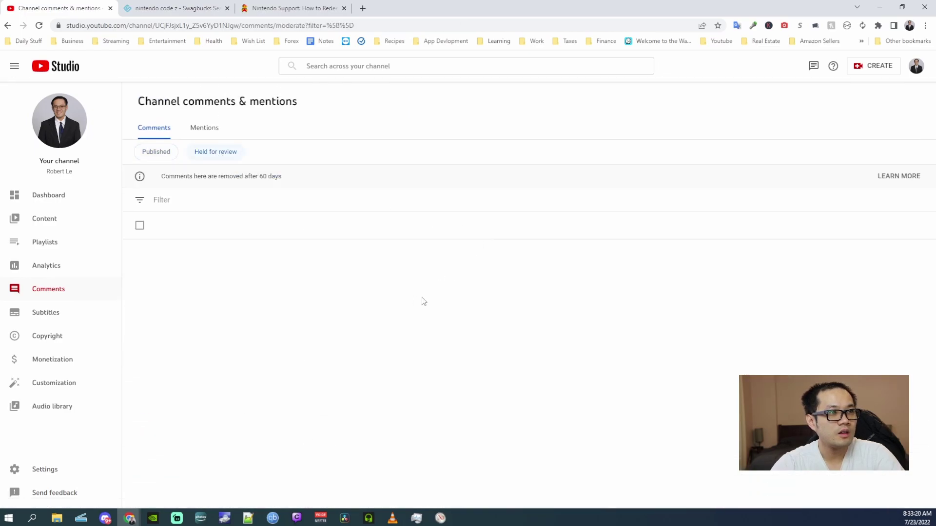
left_click(203, 127)
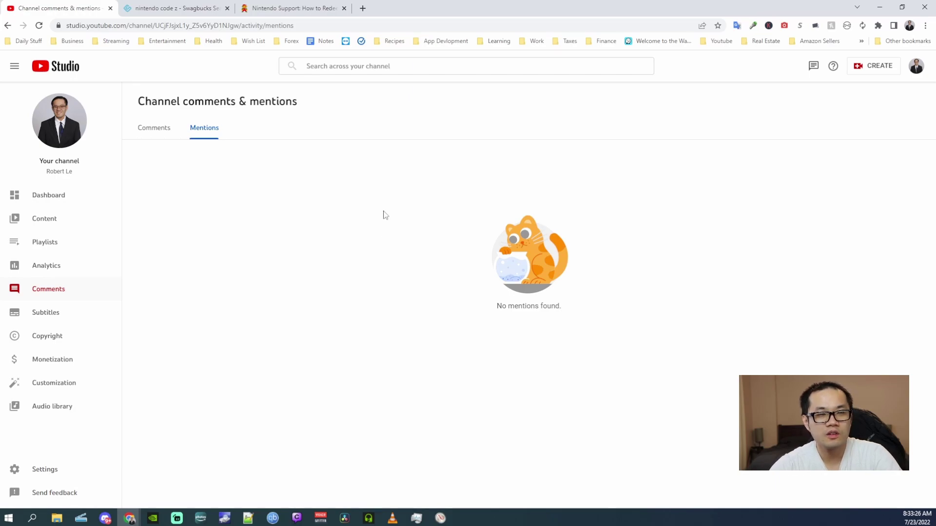
left_click(153, 128)
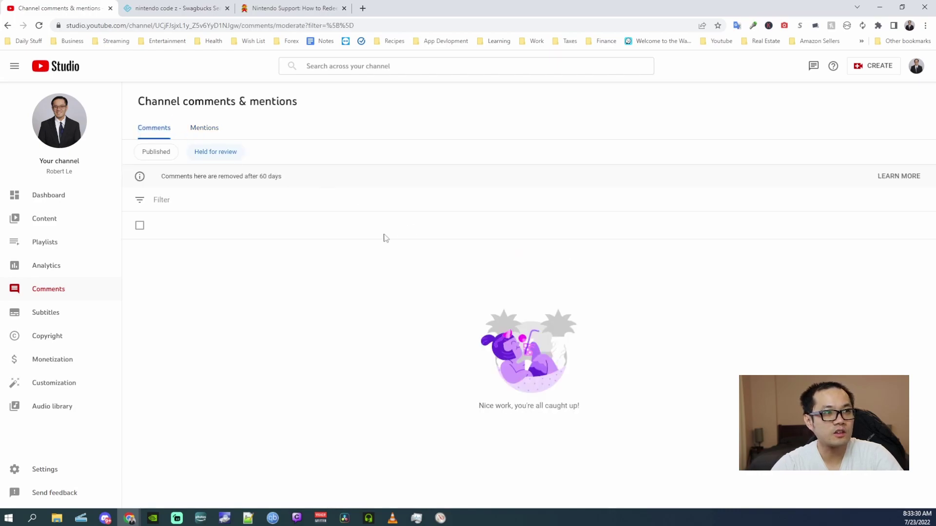